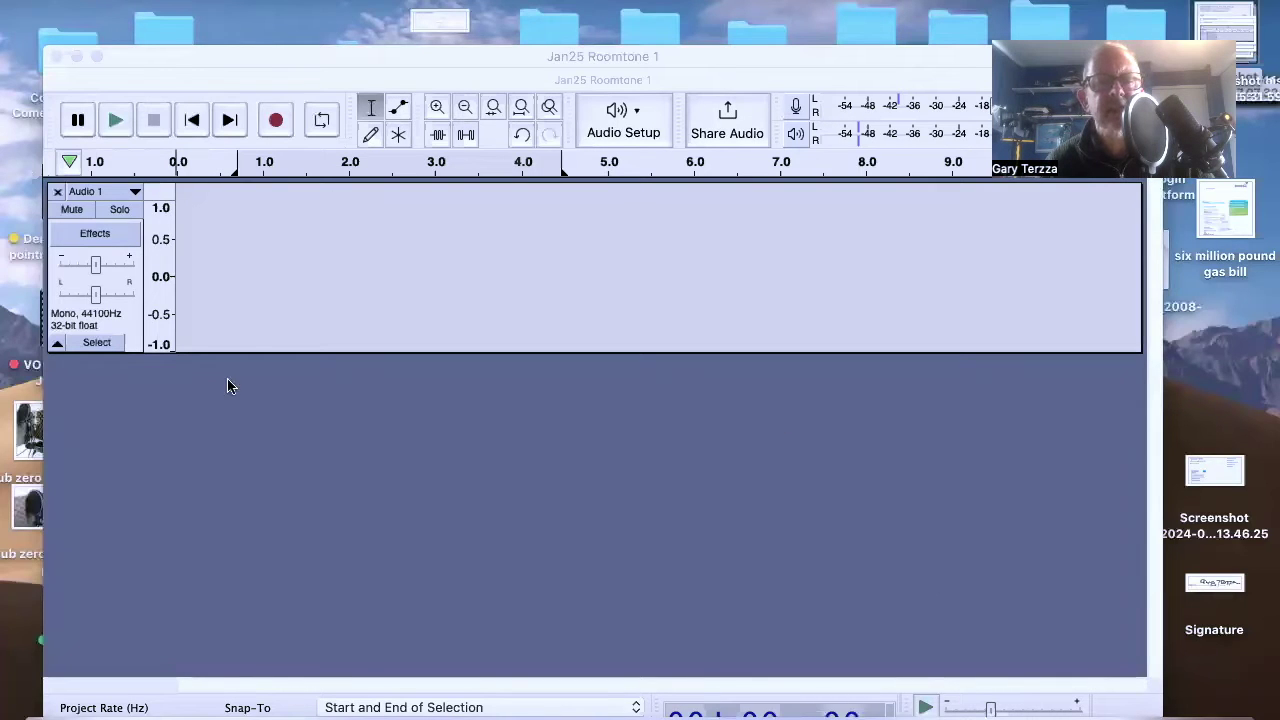
Record about eight seconds of silent room tone into the Audio 1 track, then stop
left_click(137, 409)
left_click_drag(307, 60, 325, 9)
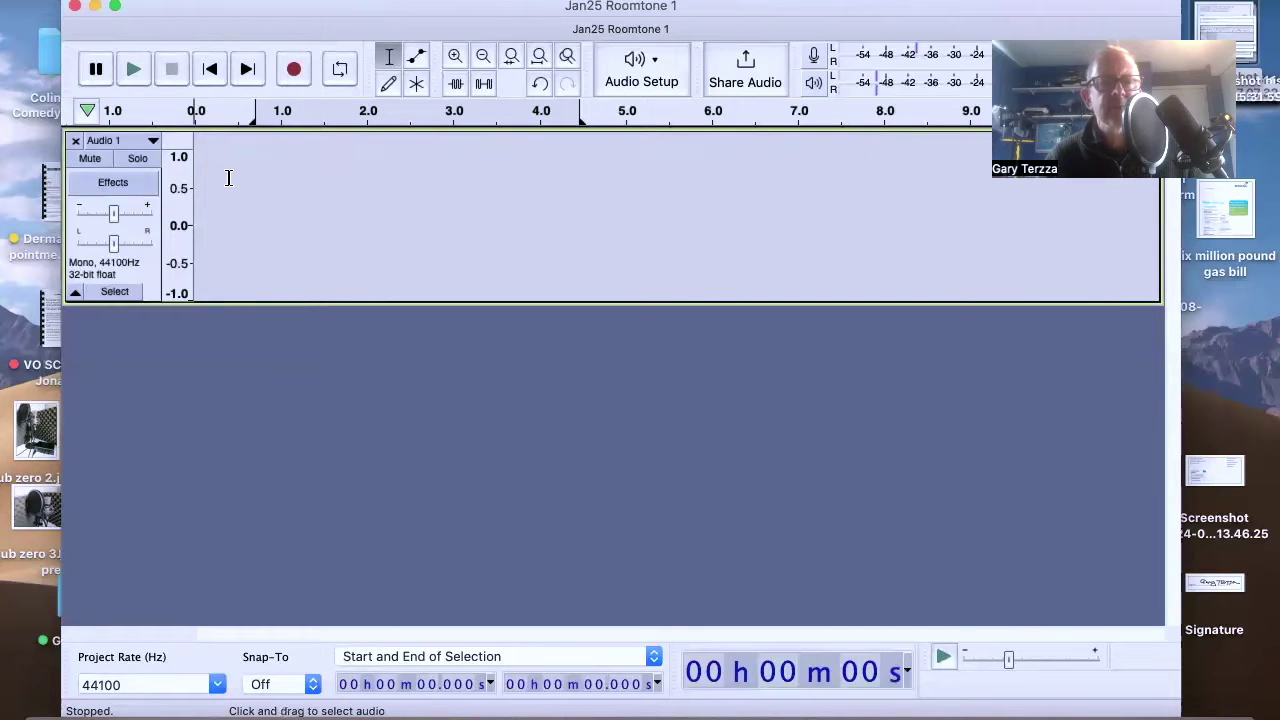
left_click(292, 70)
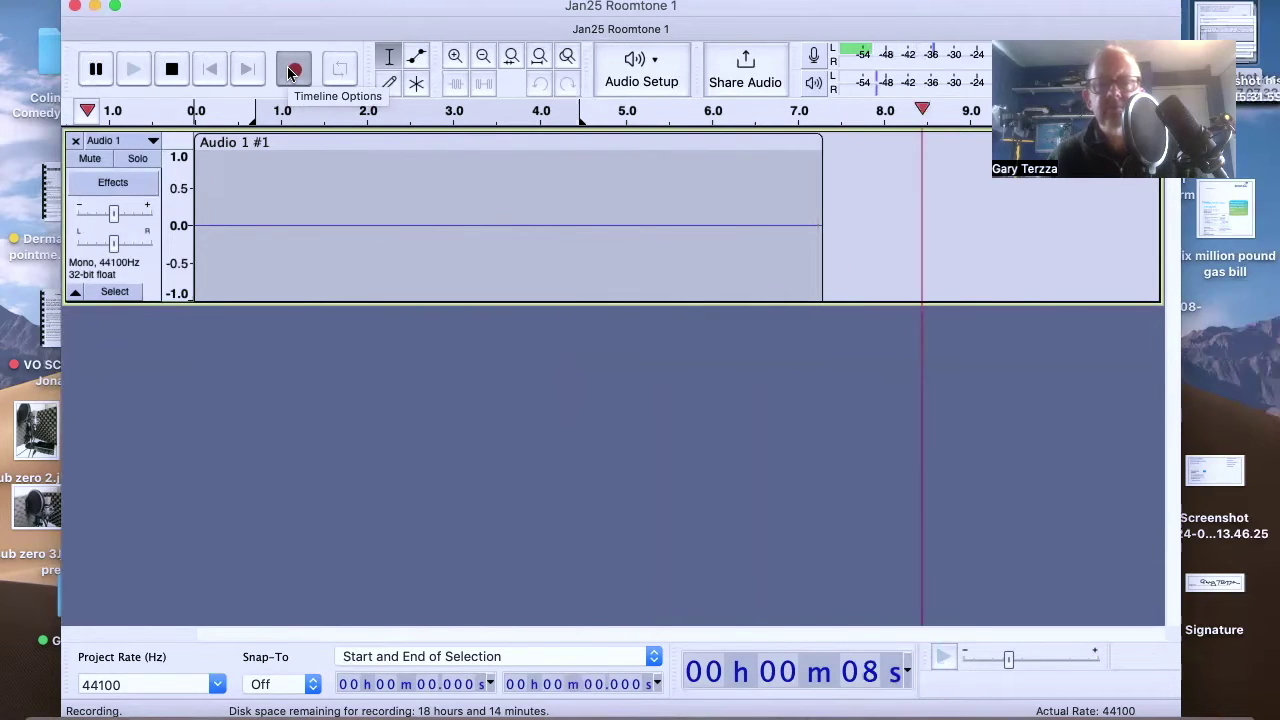
key("space")
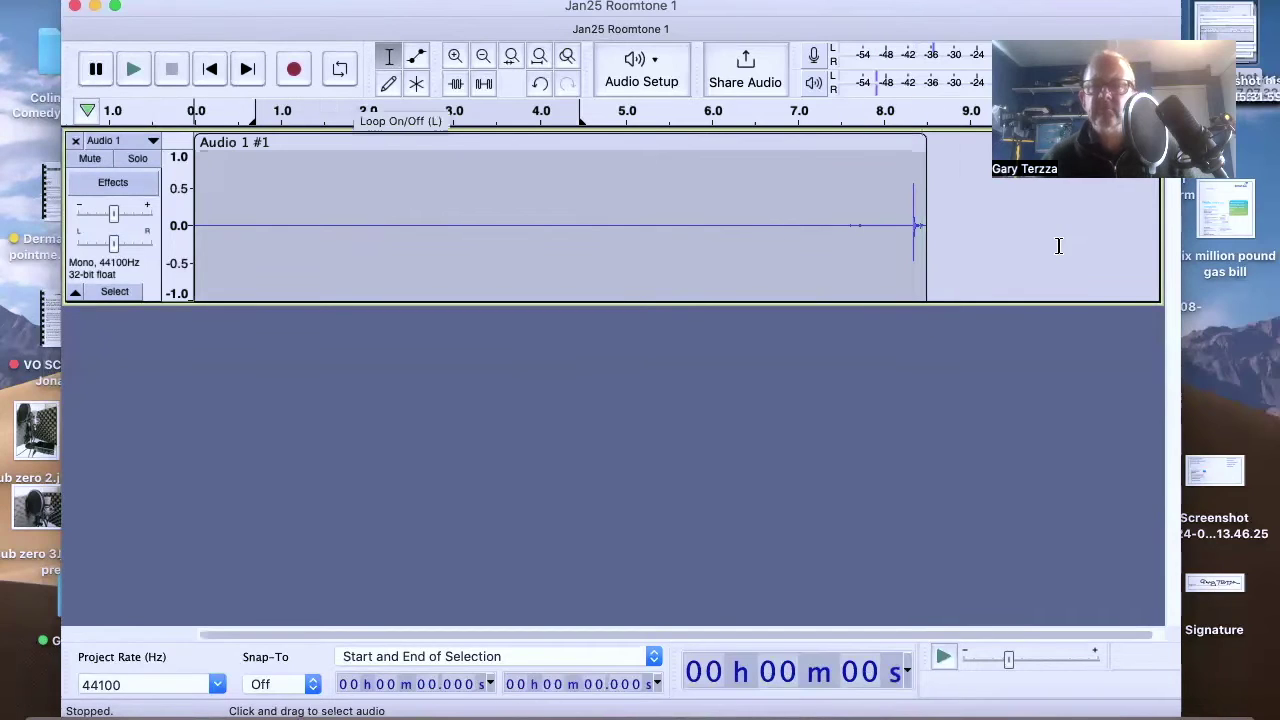
Find the click at the end of the clip by listening, then delete it
left_click_drag(952, 228, 834, 228)
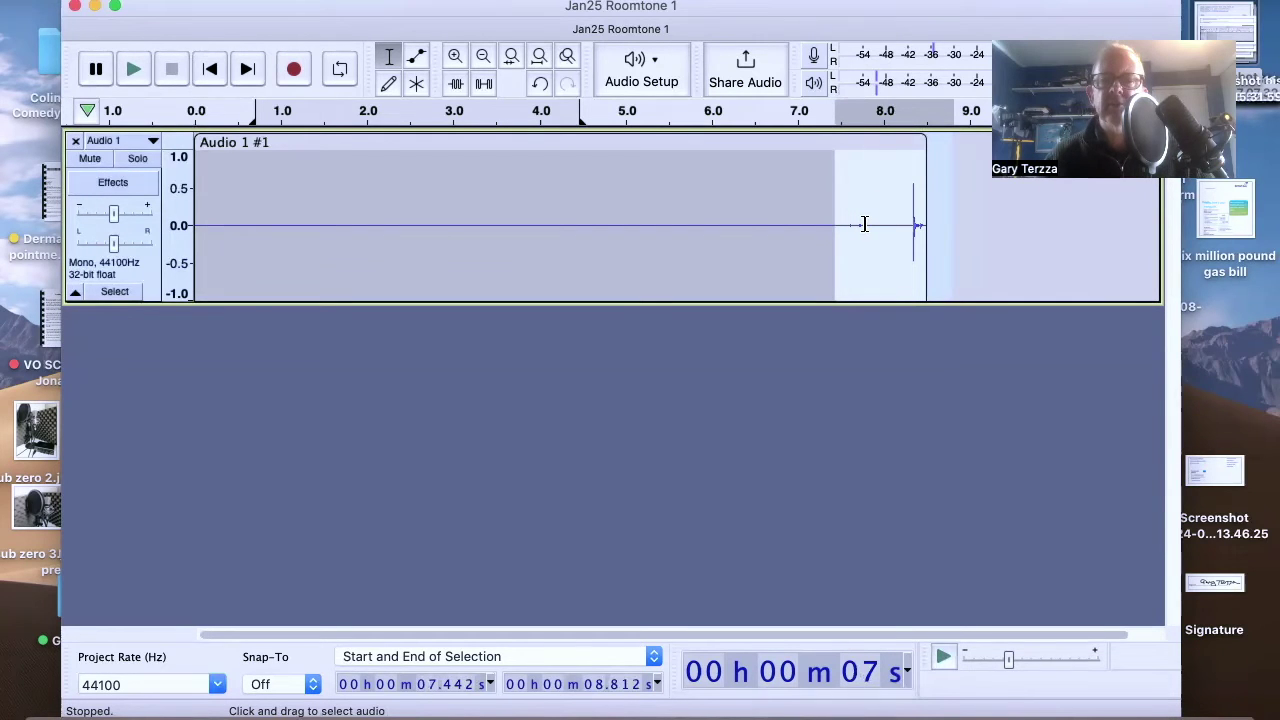
left_click_drag(866, 223, 845, 223)
key("space")
left_click_drag(934, 225, 897, 225)
key("space")
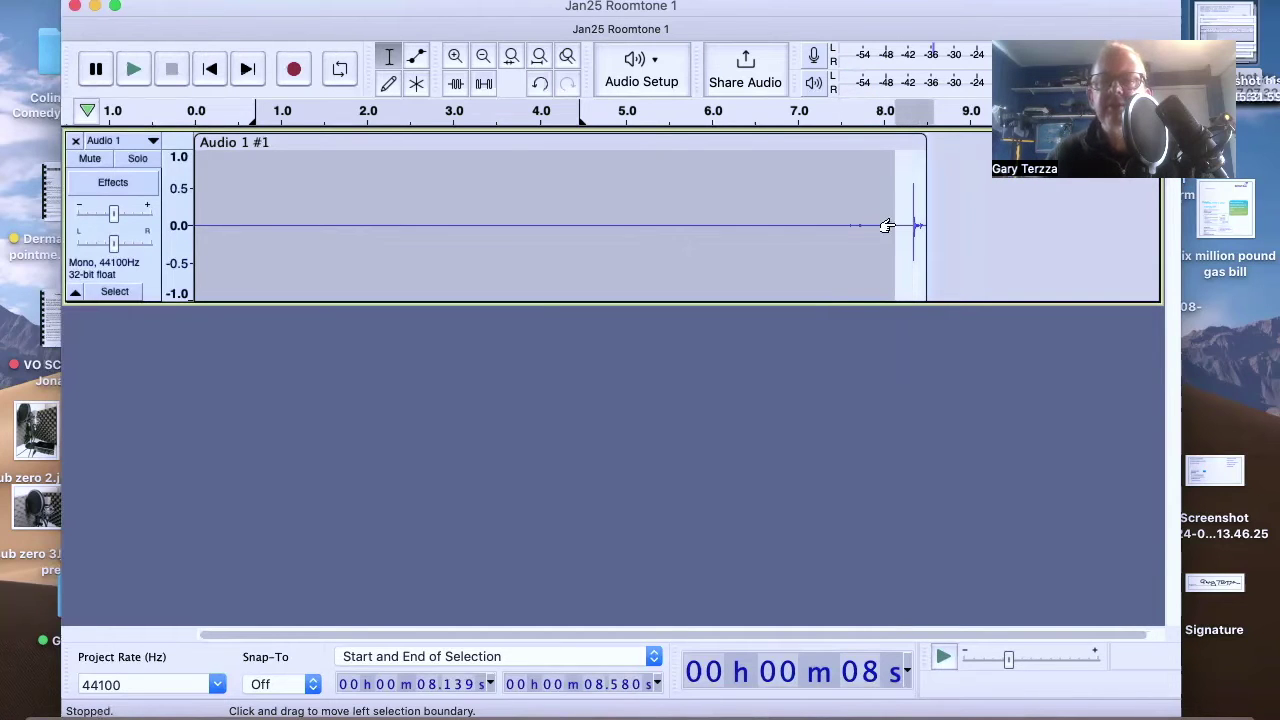
key("Delete")
Delete the tail from 7.465 s onward, then select roughly 0.836–4.830 s of room tone
left_click_drag(950, 221, 840, 222)
key("Delete")
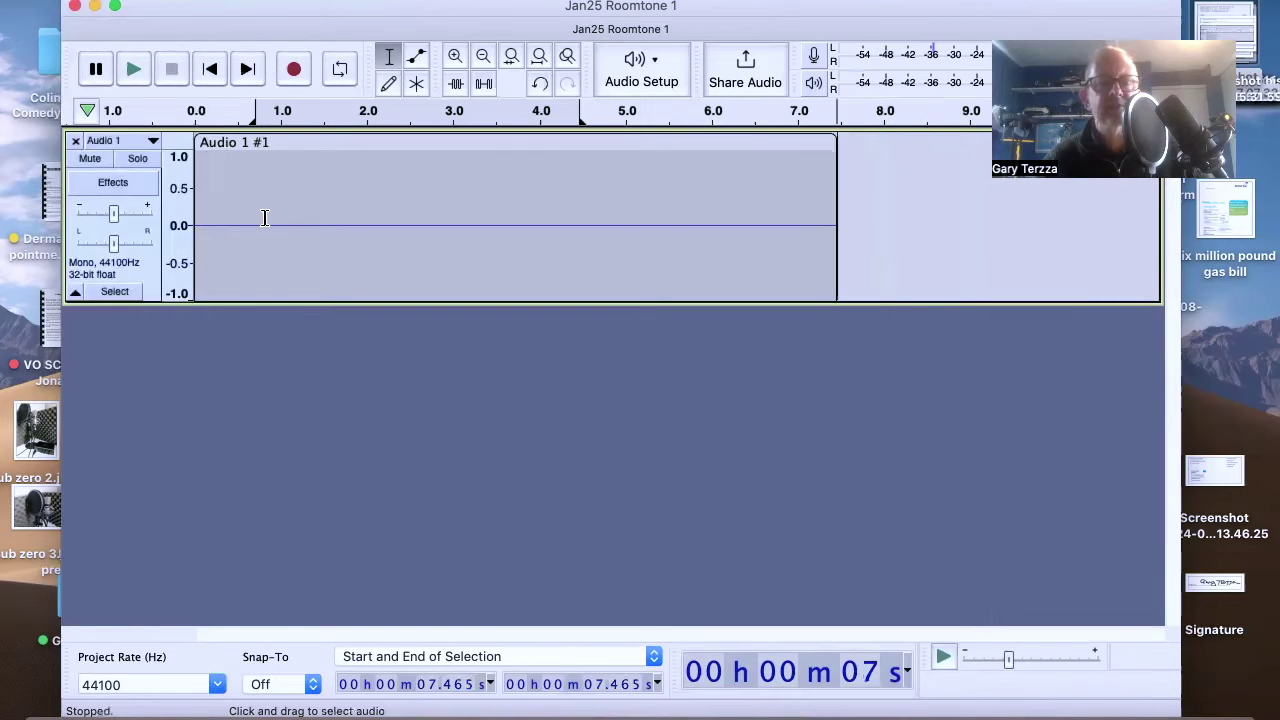
left_click_drag(265, 218, 611, 238)
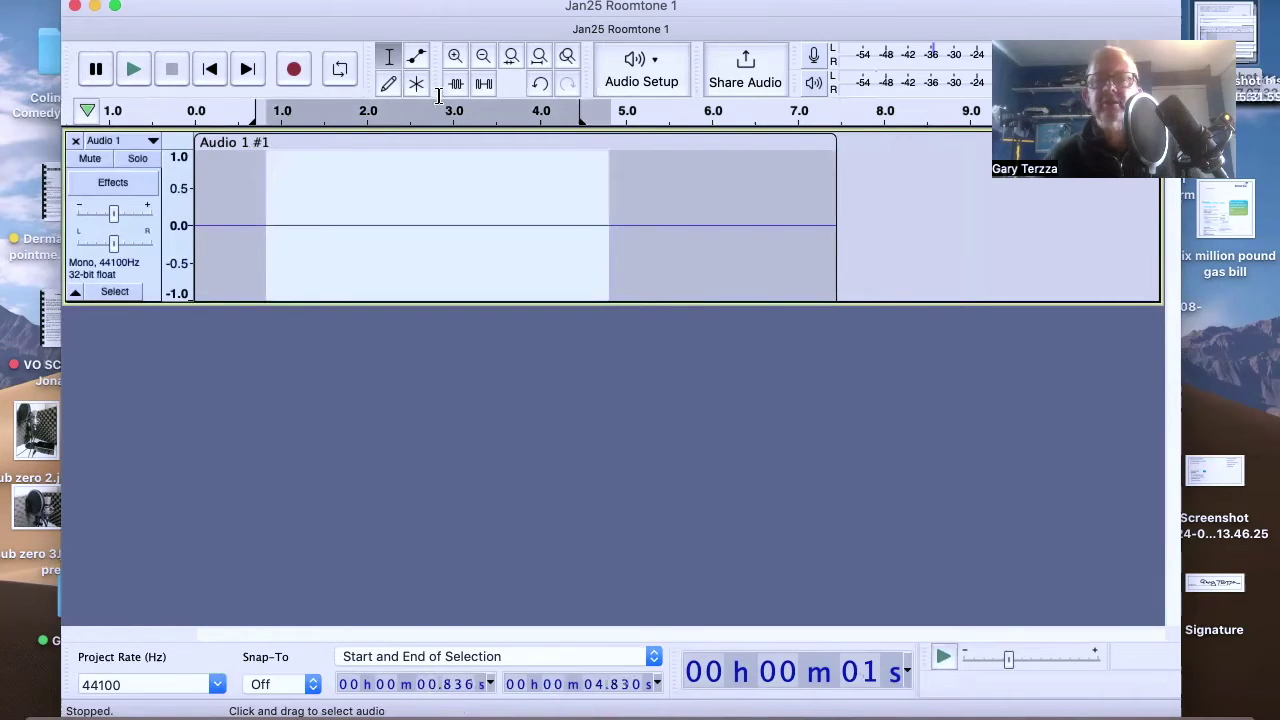
left_click_drag(880, 15, 819, 76)
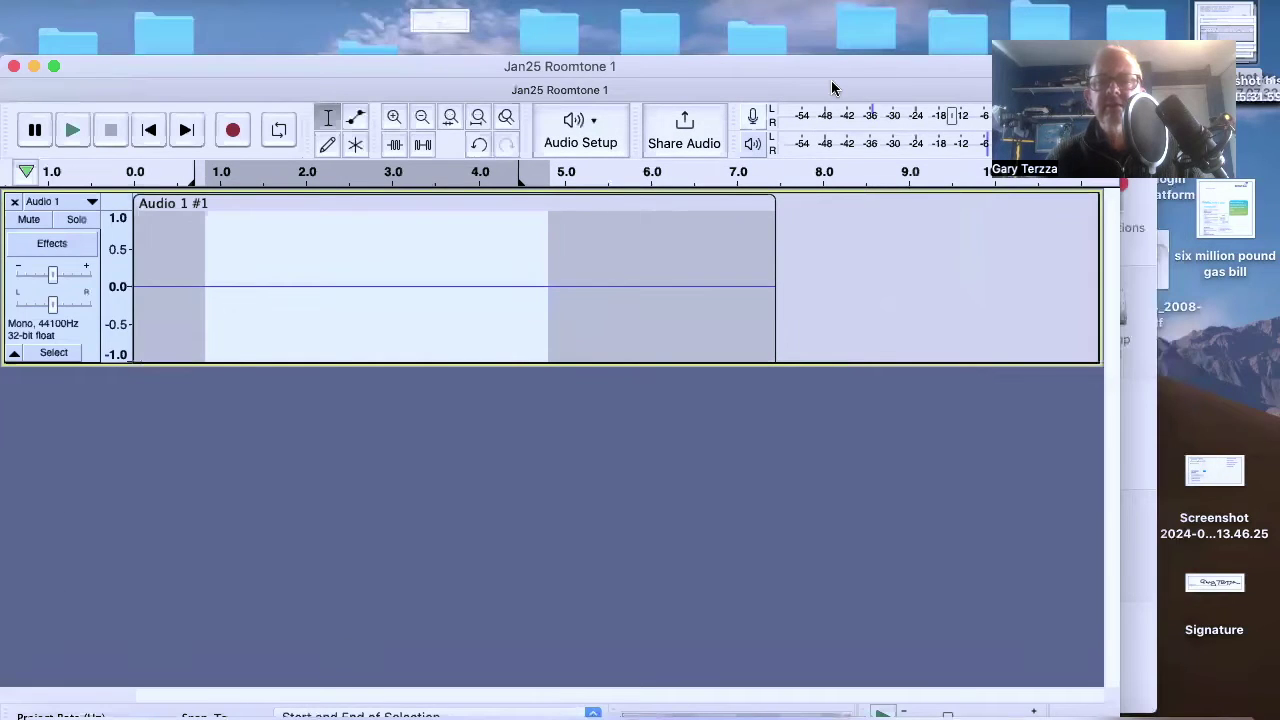
left_click_drag(840, 97, 840, 120)
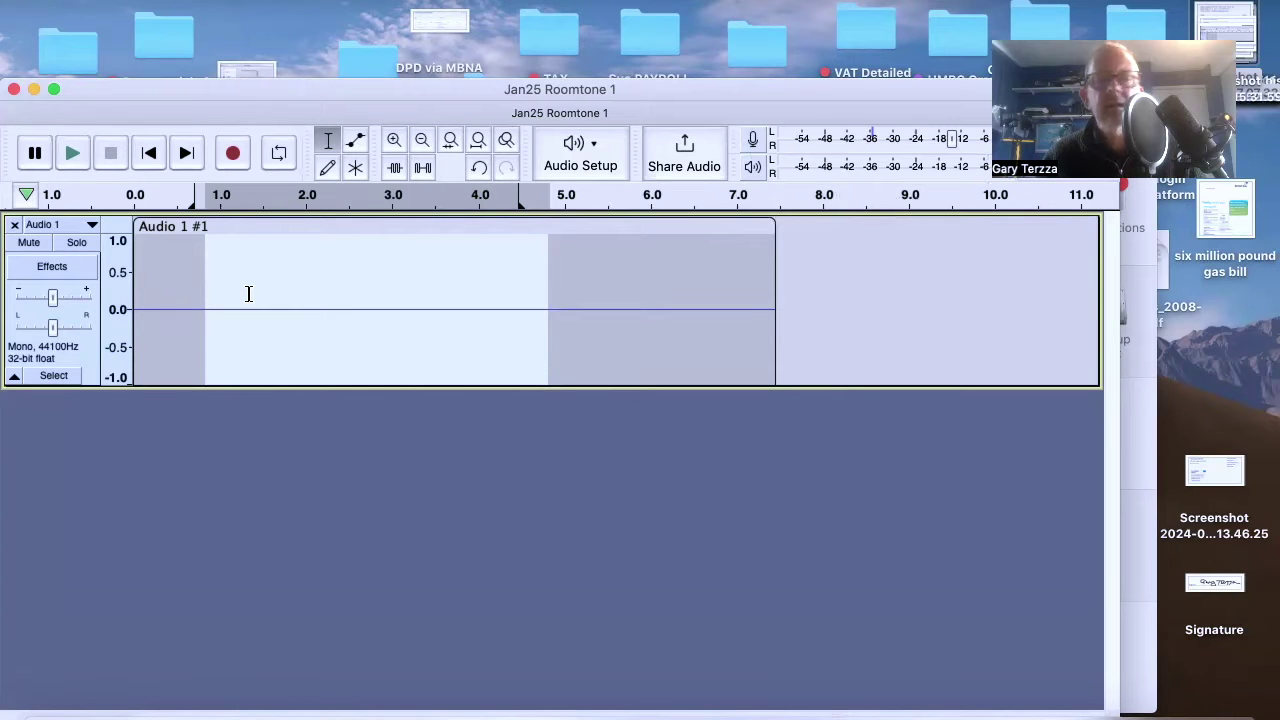
key("space")
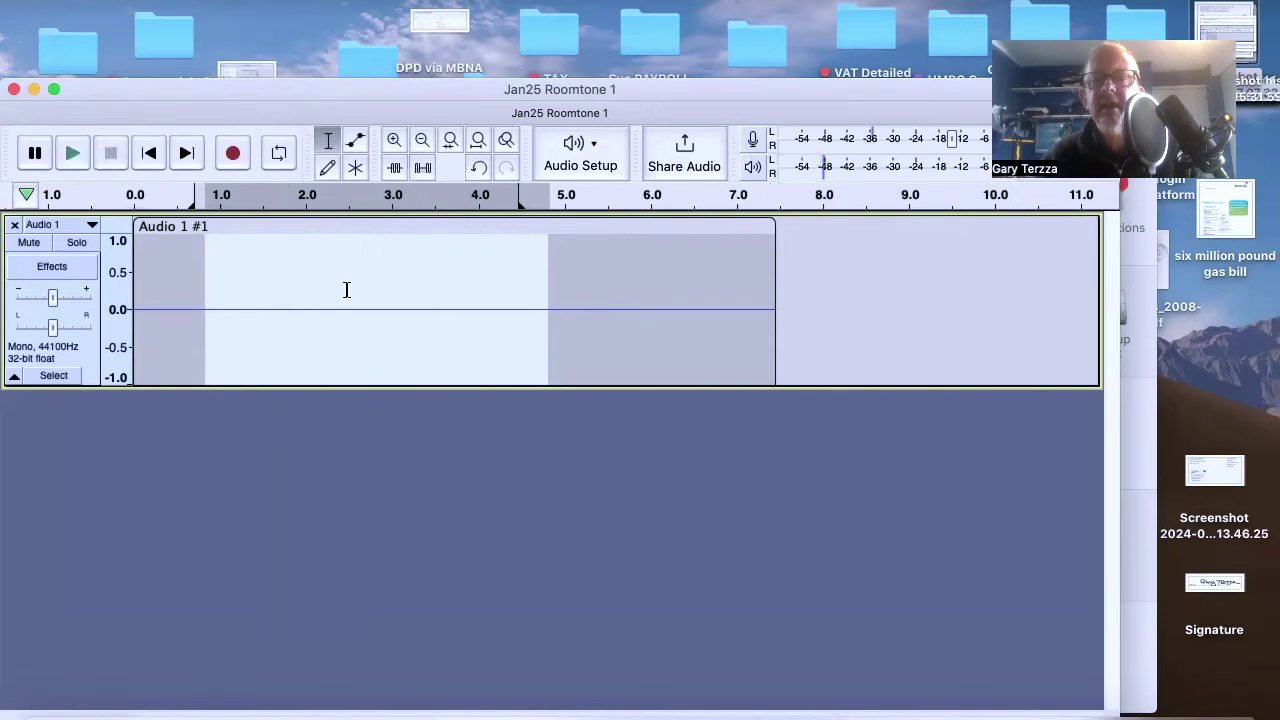
key("space")
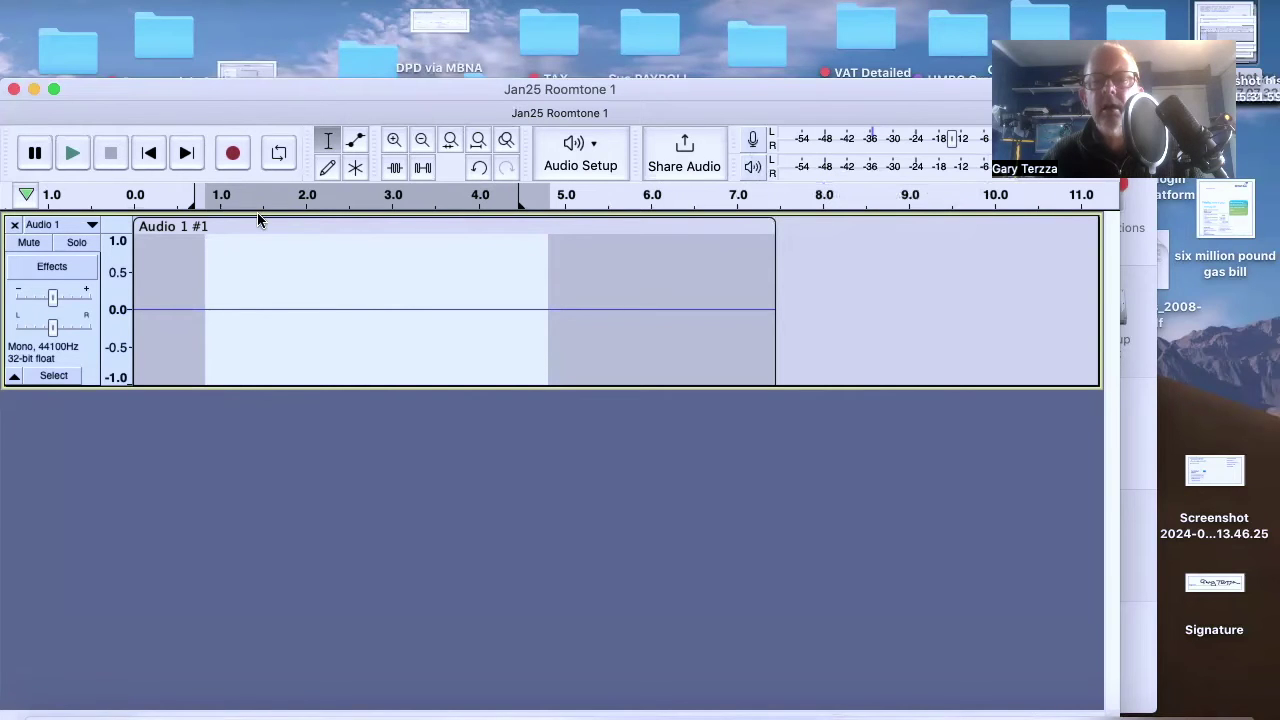
key("space")
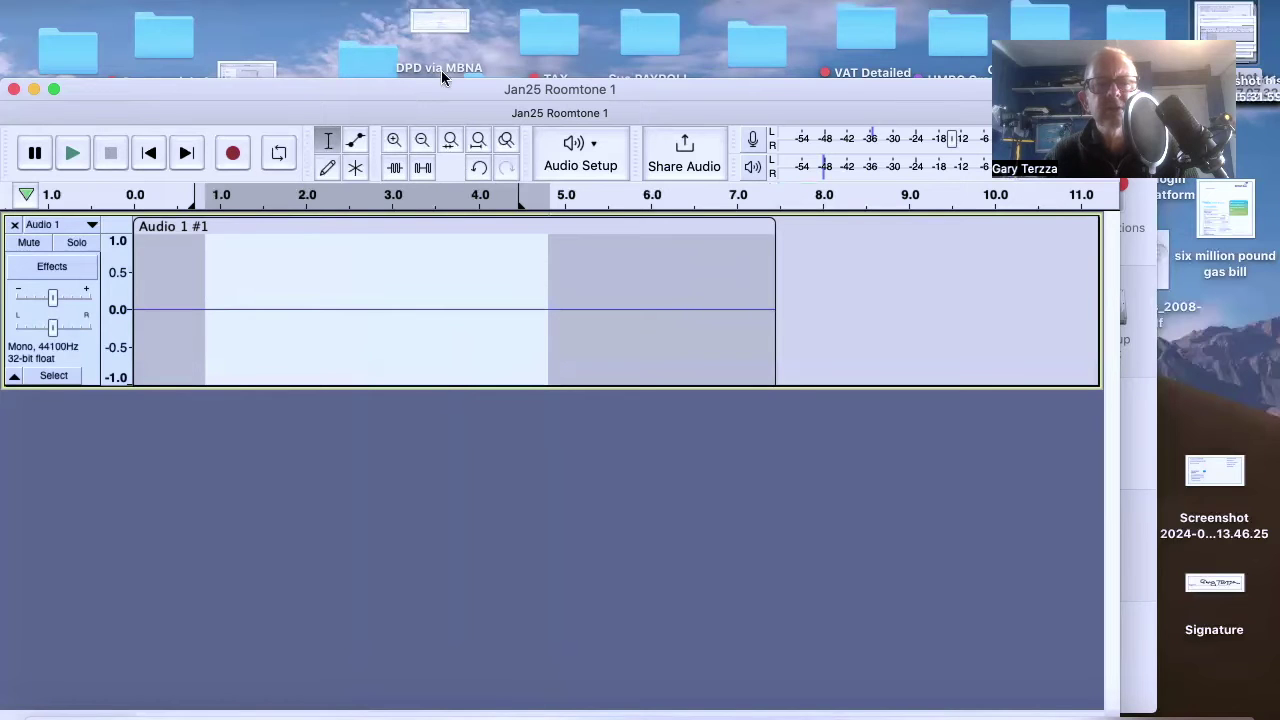
left_click_drag(446, 86, 446, 40)
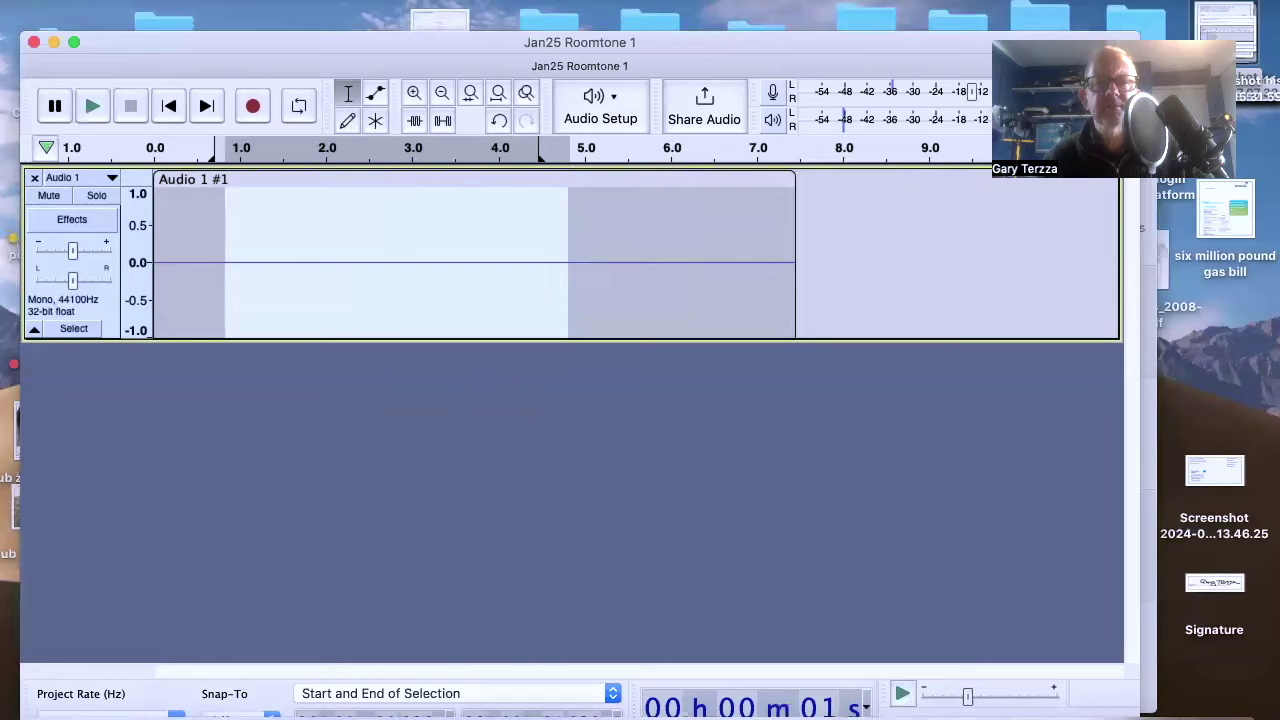
Capture a noise profile from the selection using Effect > Noise Removal and Repair > Noise Reduction
left_click(560, 2)
left_click(560, 2)
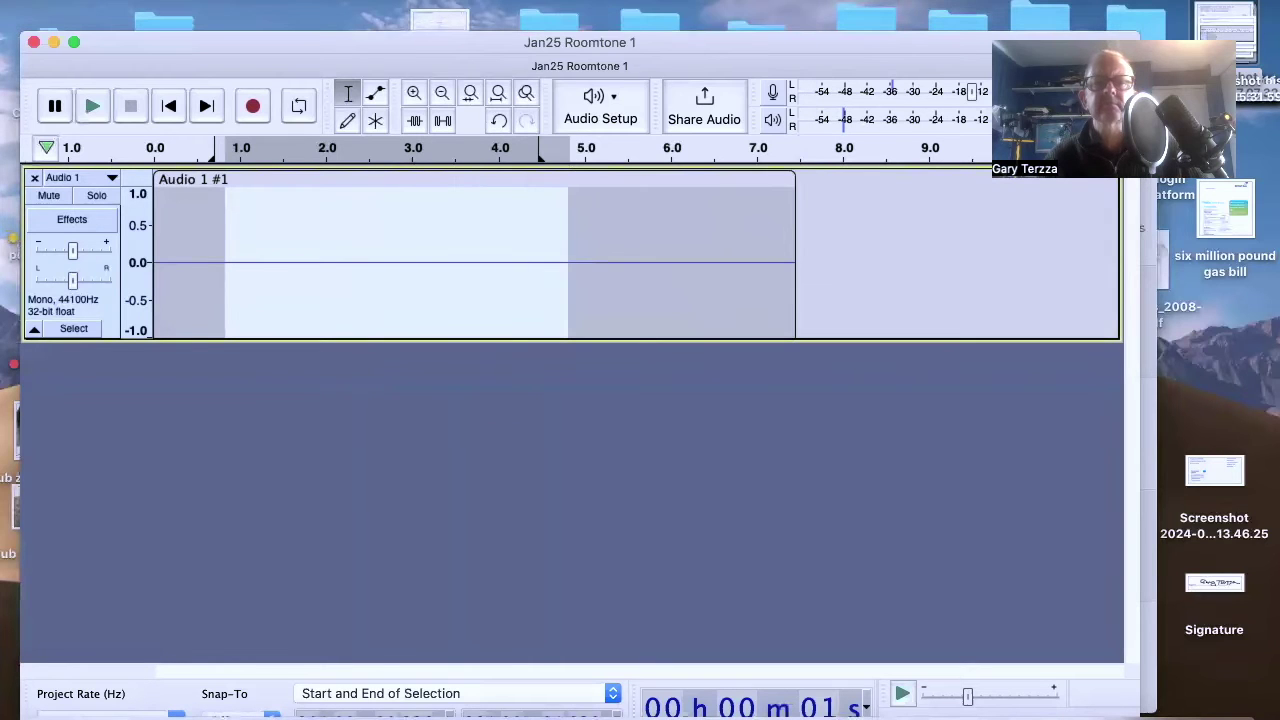
left_click(560, 2)
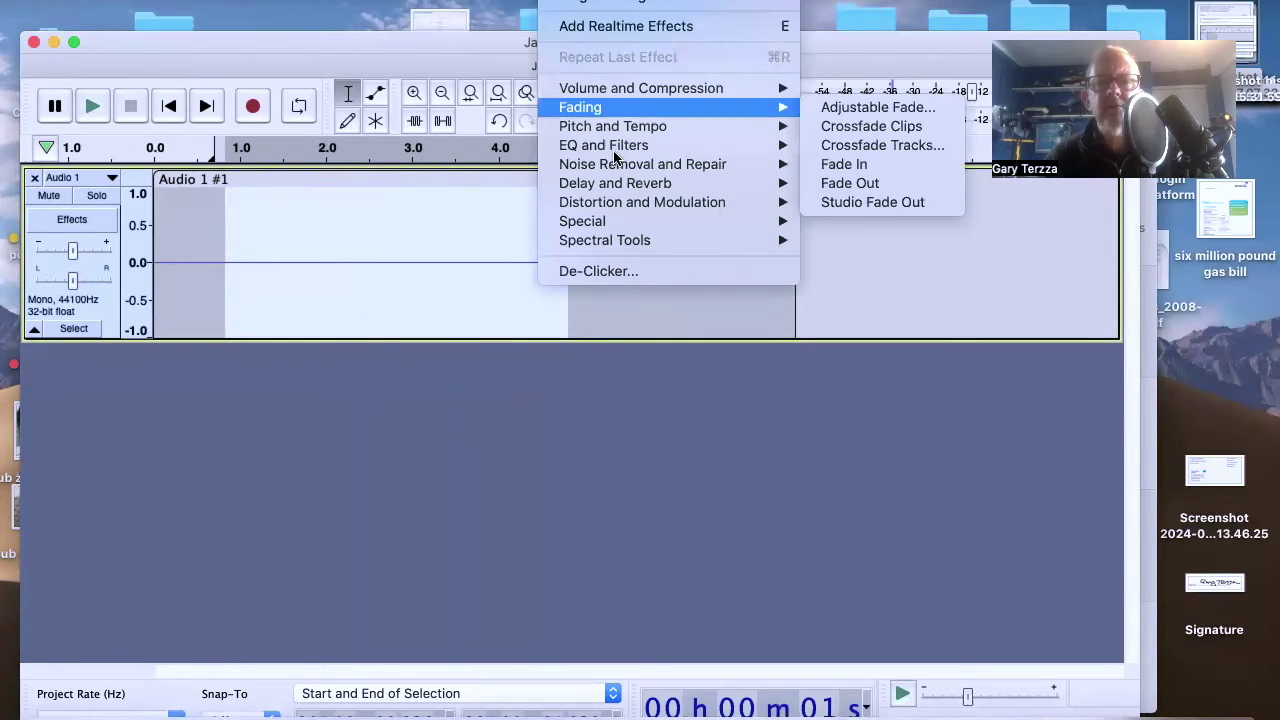
mouse_move(620, 164)
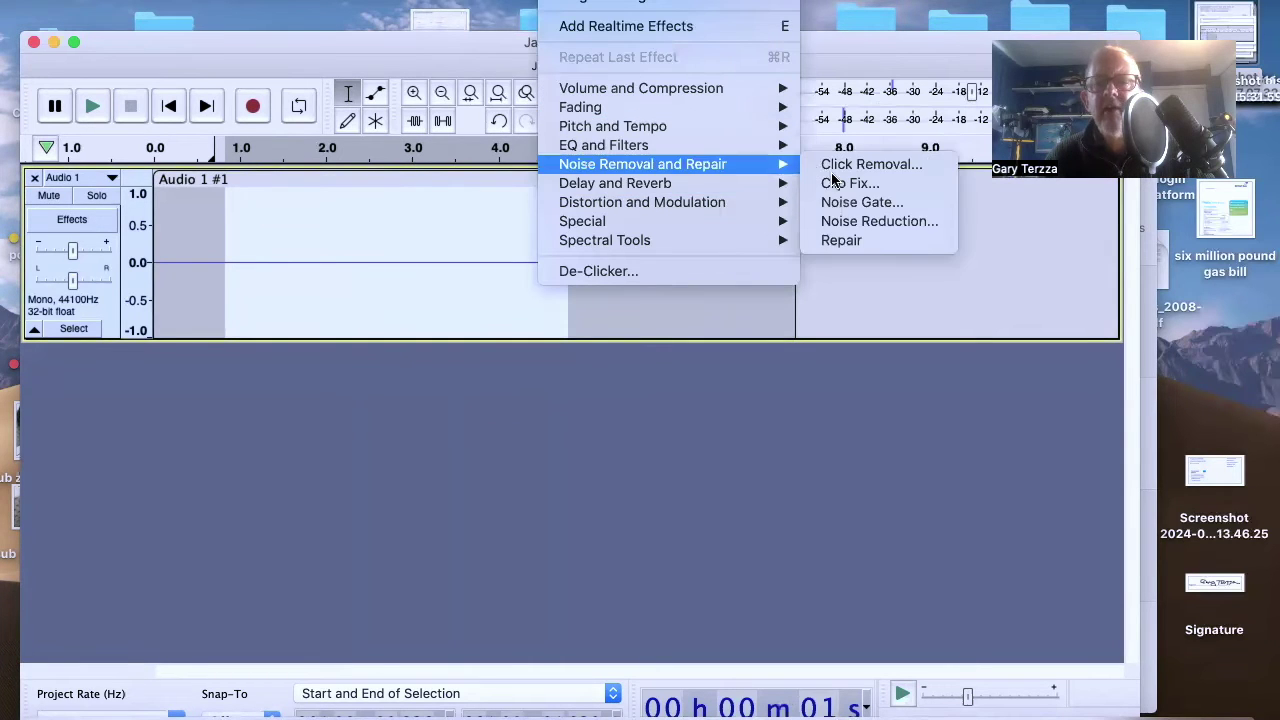
left_click(849, 221)
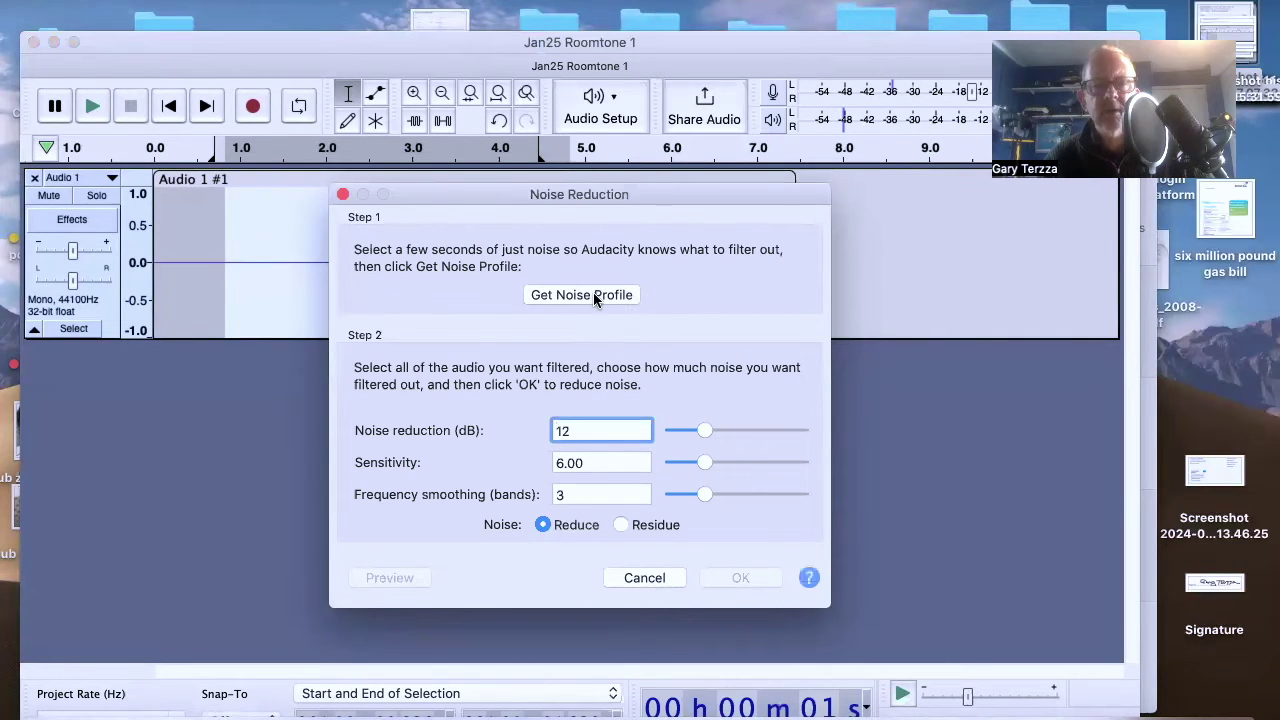
left_click(593, 294)
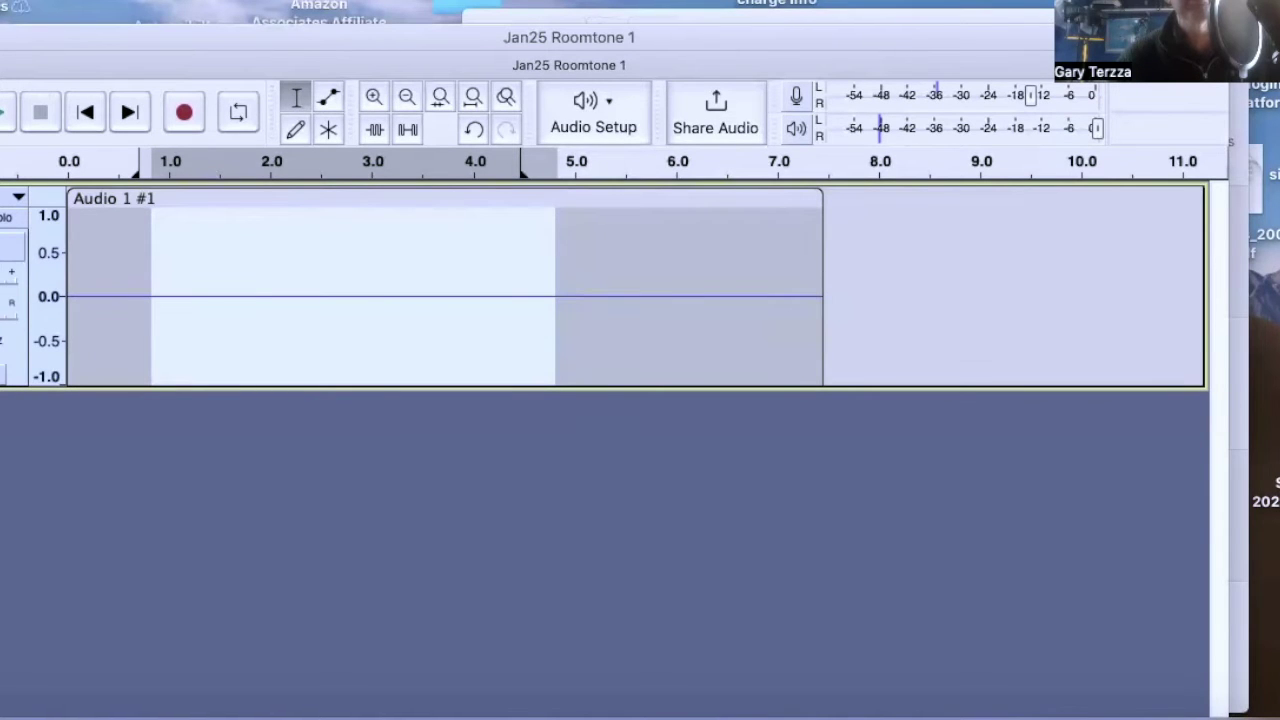
Apply Noise Reduction at 12 dB, sensitivity 6.00, smoothing 3, with Reduce selected
left_click(585, 0)
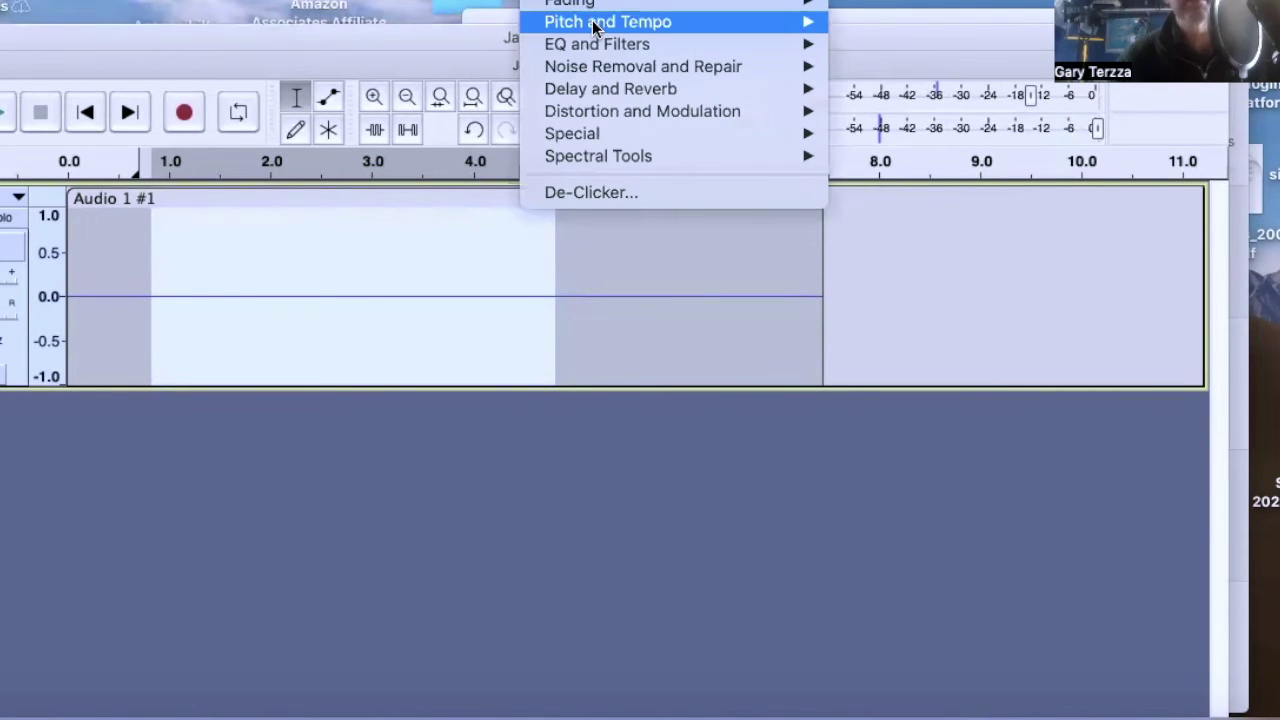
mouse_move(606, 70)
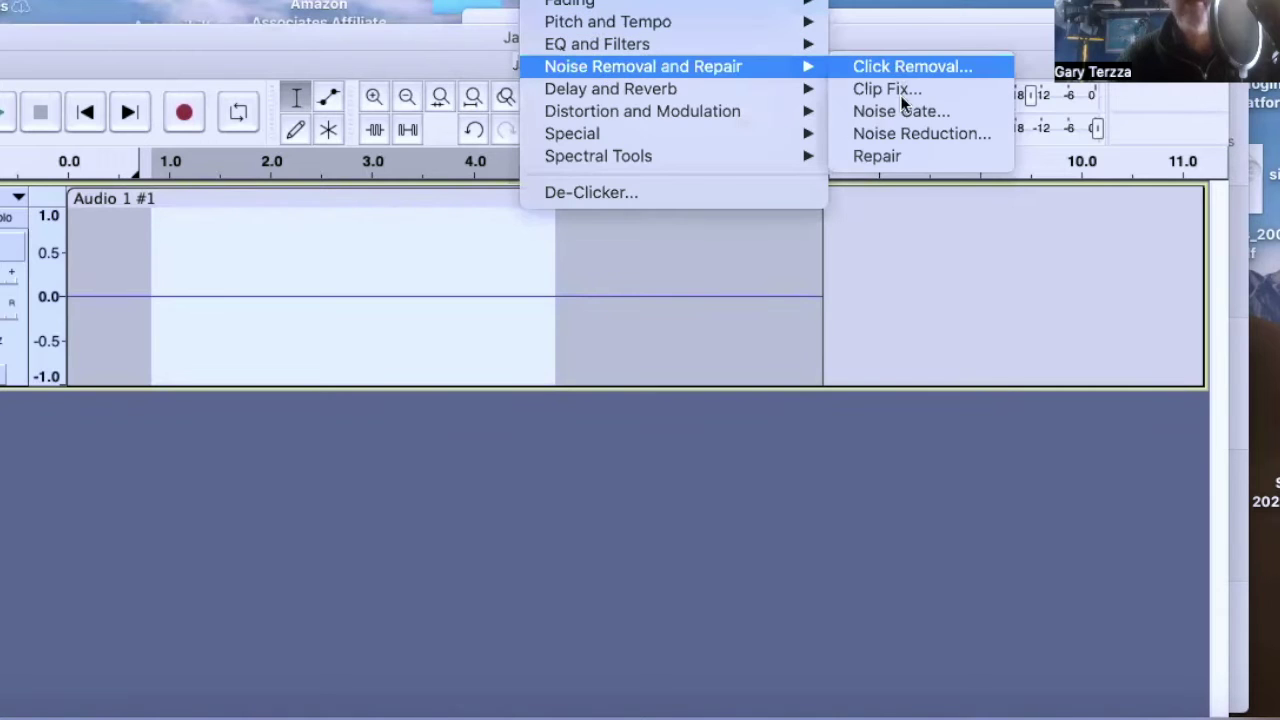
left_click(905, 133)
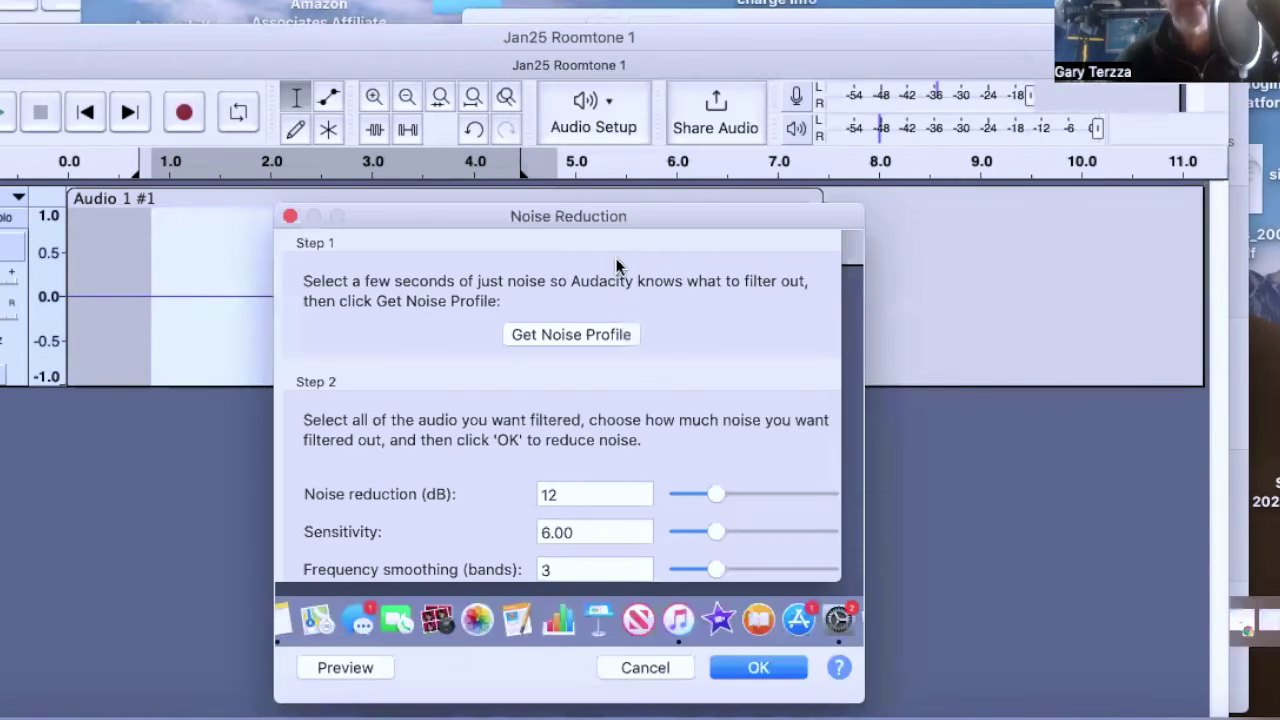
left_click_drag(420, 220, 409, 160)
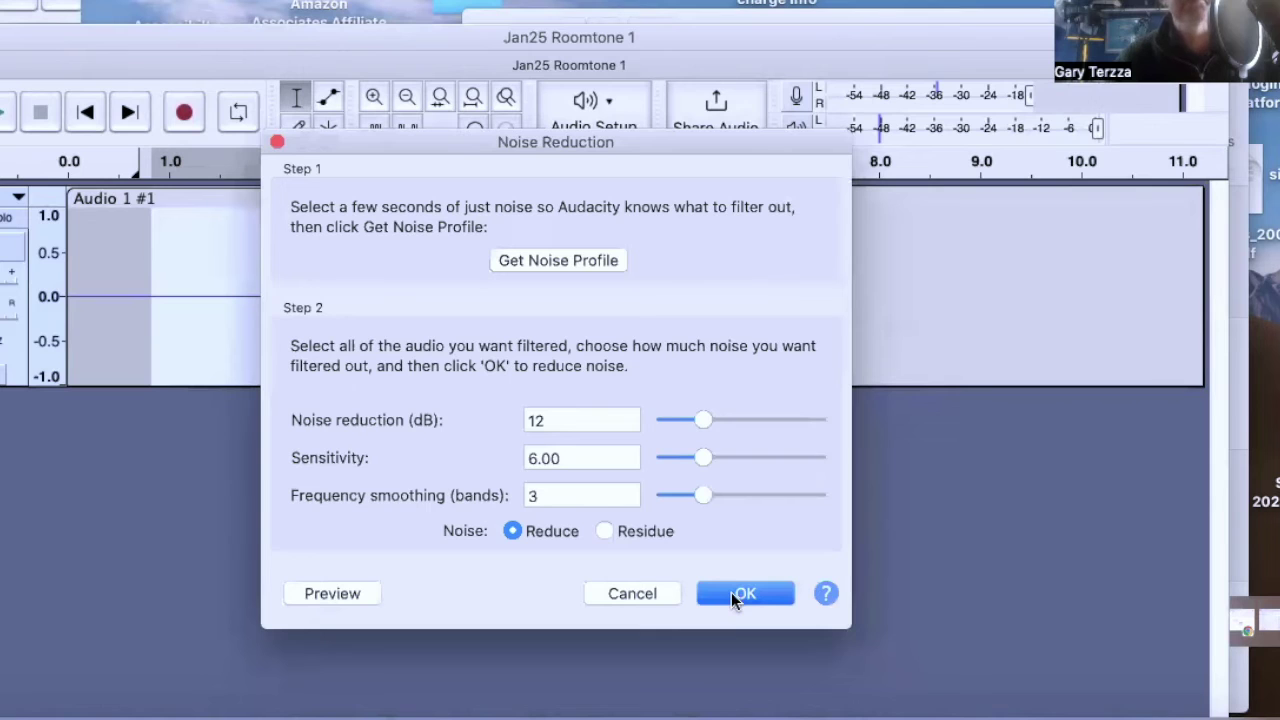
left_click(735, 593)
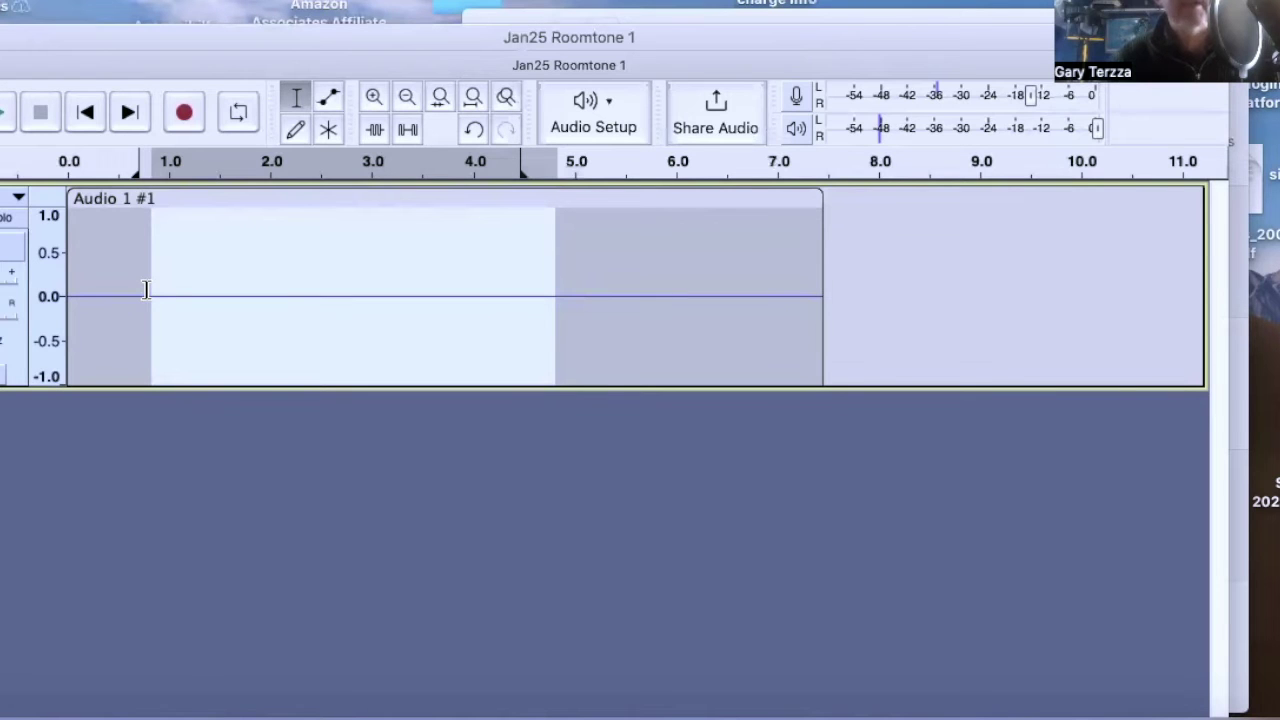
Play the noise-reduced recording, restarting it from around the 5-second mark
key("space")
key("space")
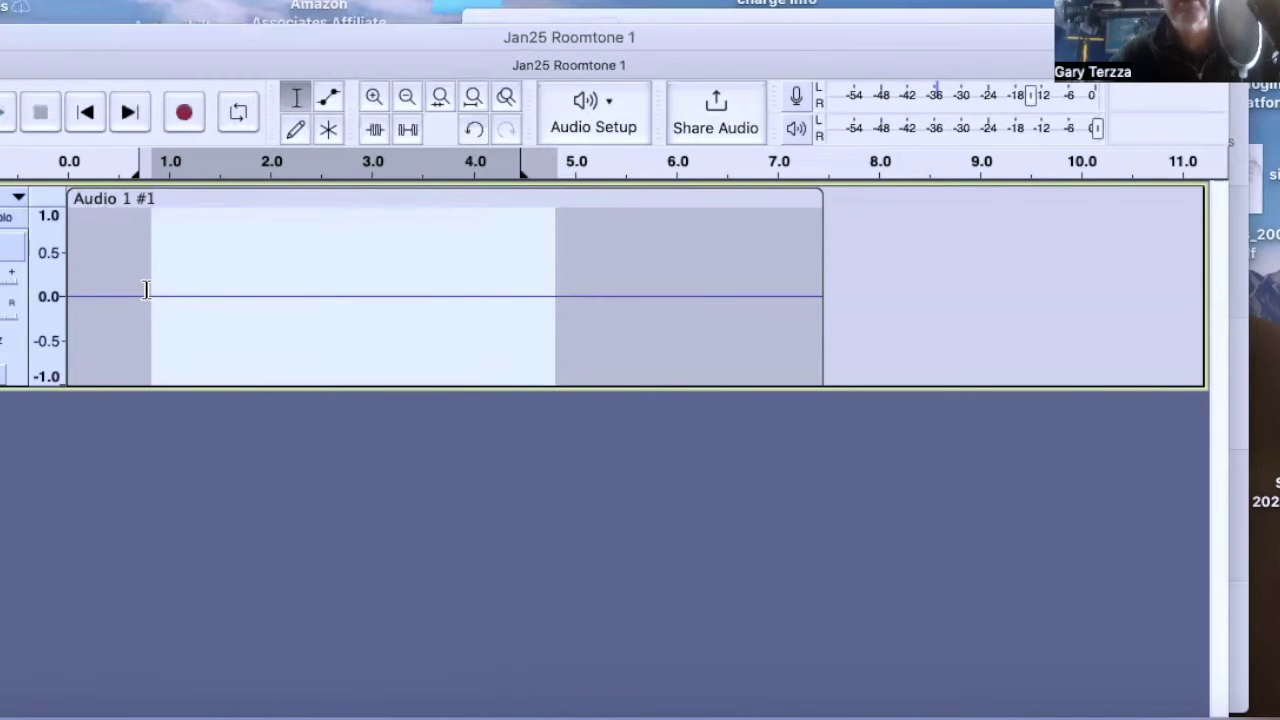
key("space")
left_click(568, 297)
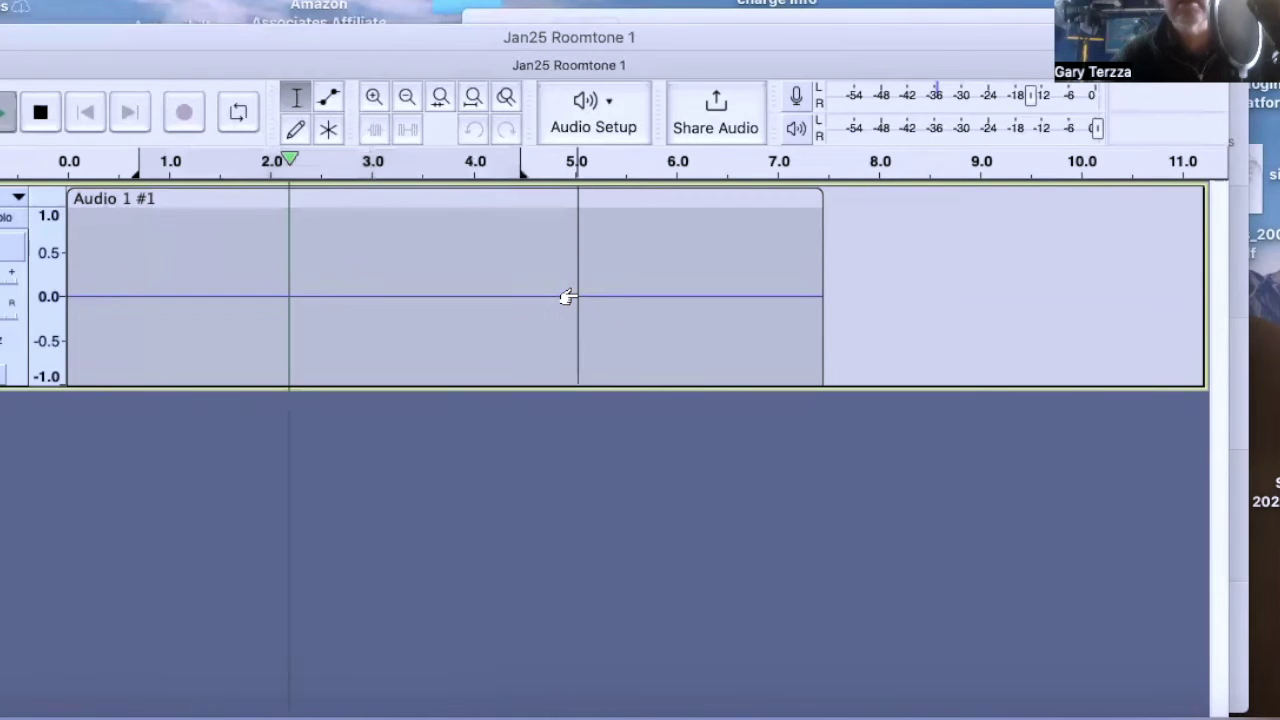
key("space")
key("space")
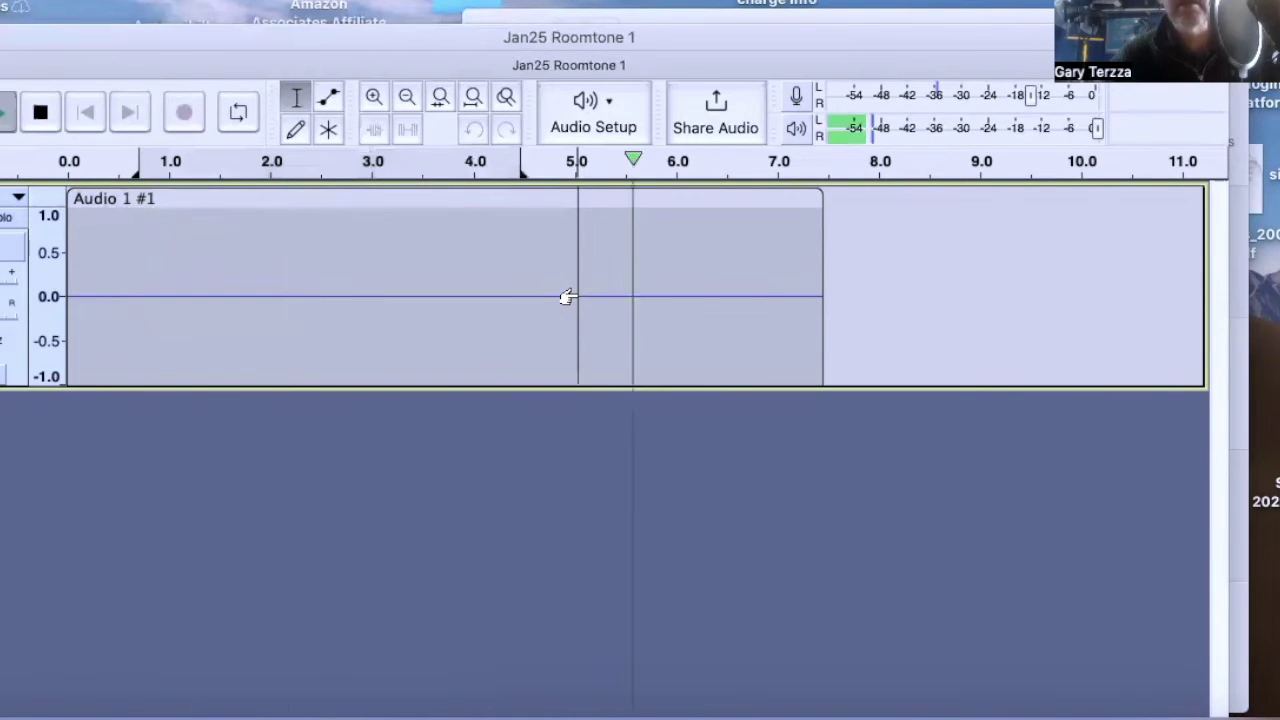
key("space")
Select roughly 1.9 to 4.1 seconds of room tone and play it
left_click(259, 291)
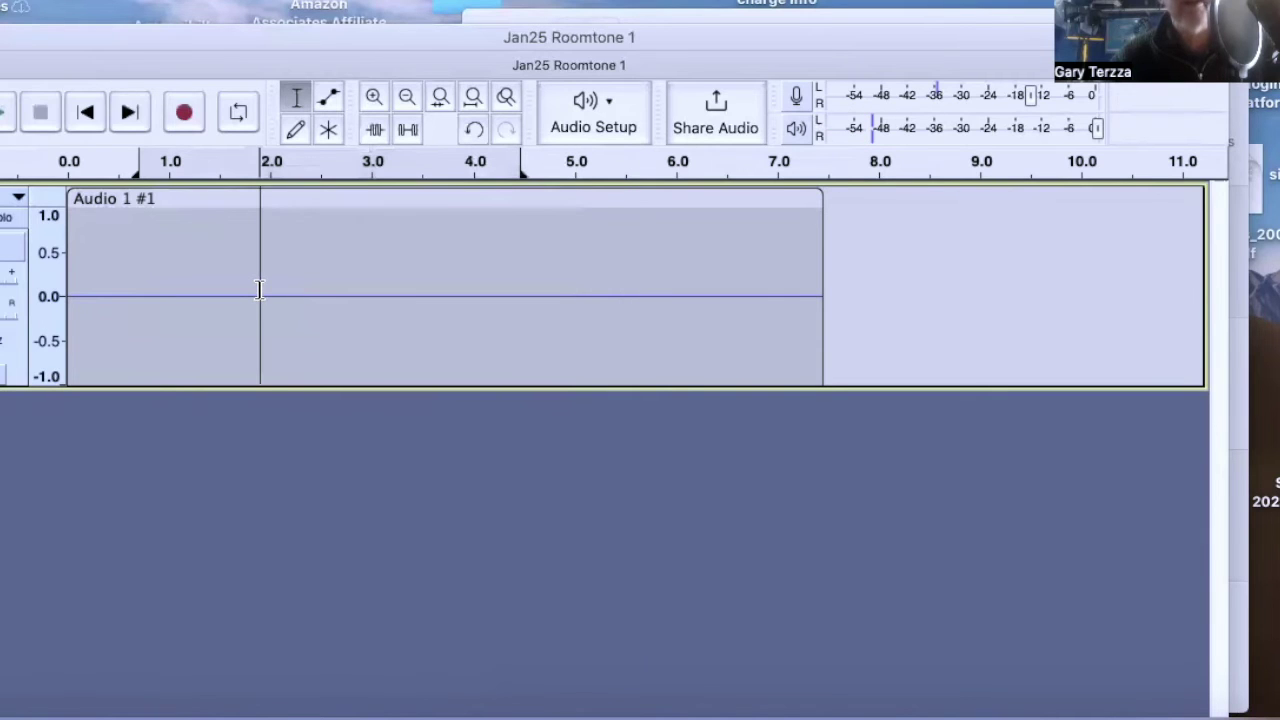
left_click(414, 297, "shift")
left_click(483, 294, "shift")
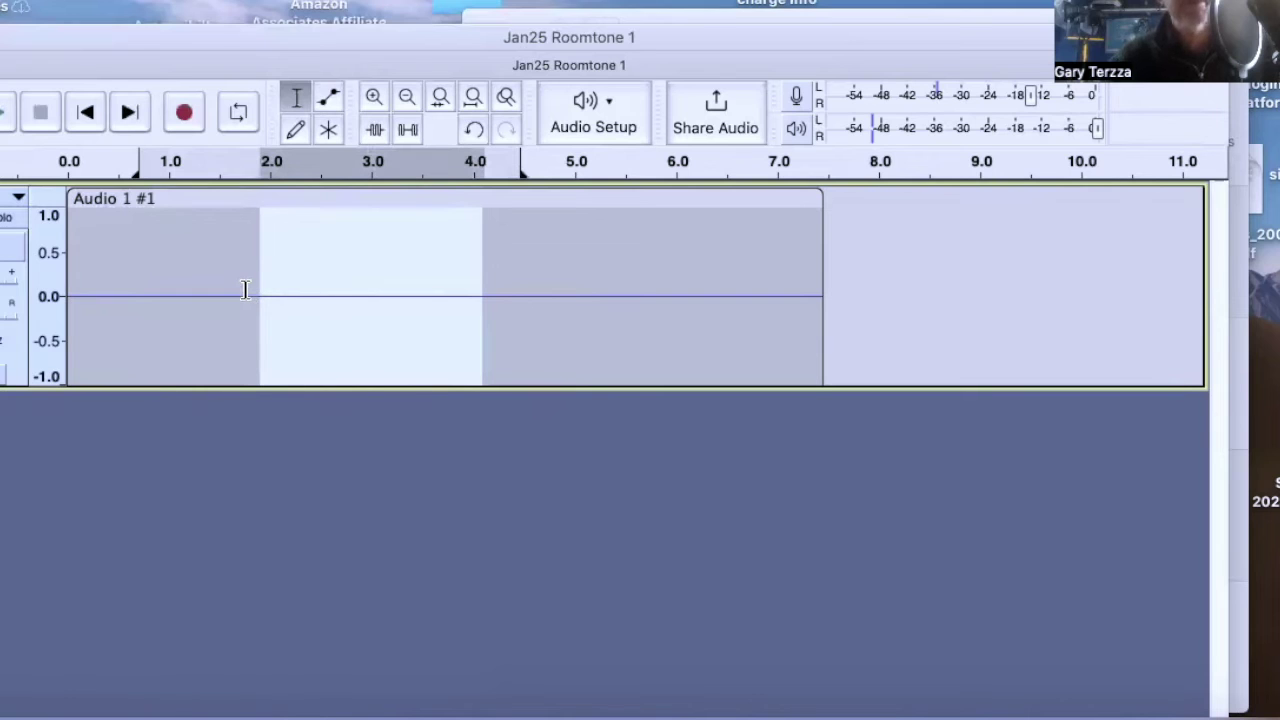
key("space")
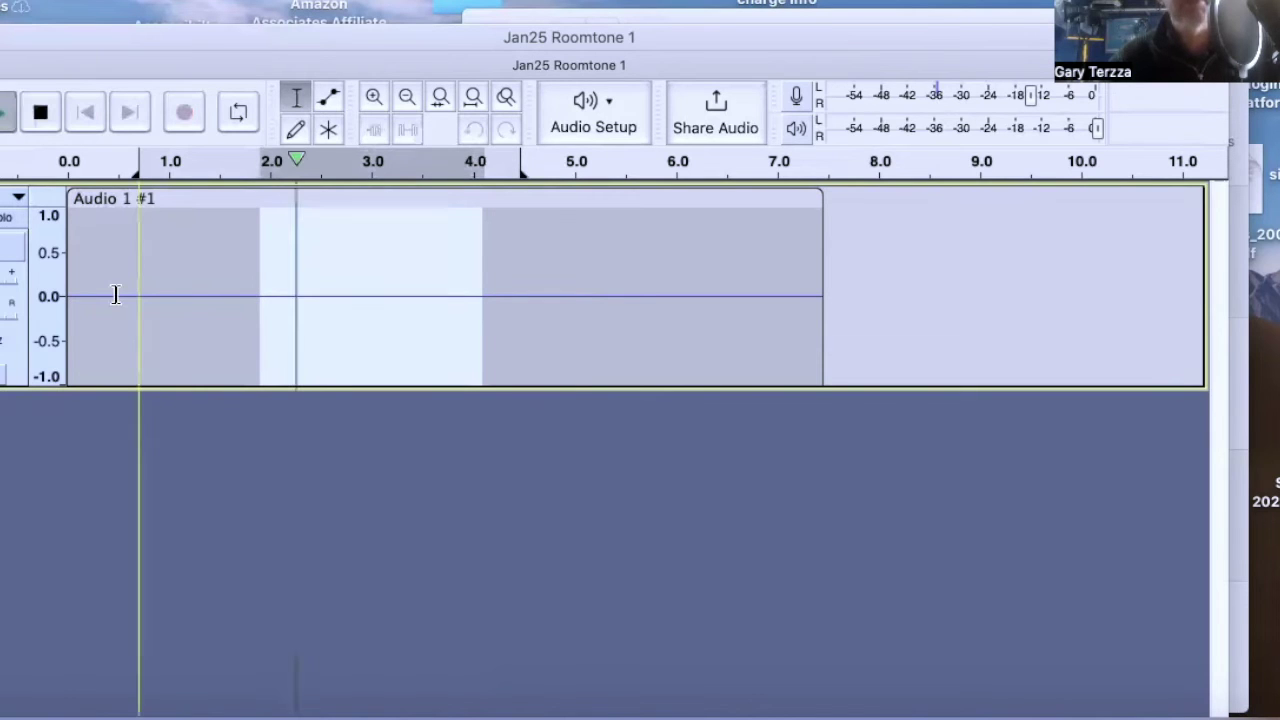
Play the track from near 0 s while watching the playback meter
left_click(86, 298)
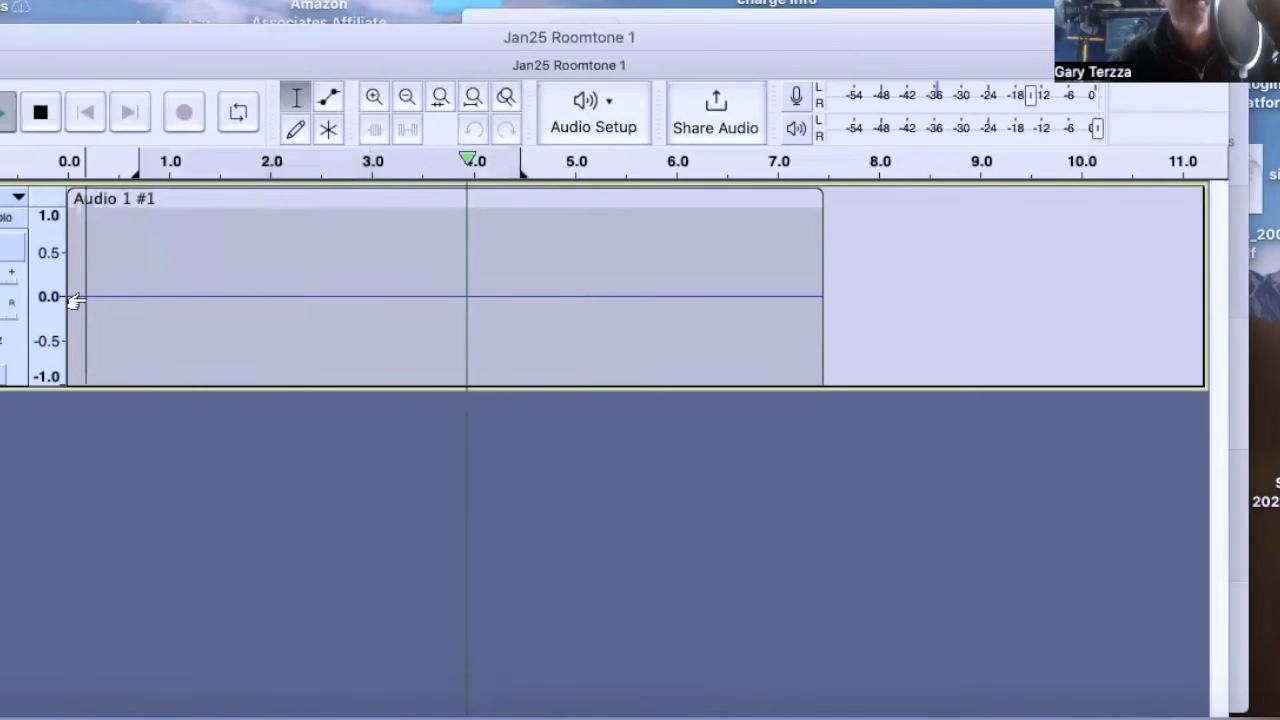
left_click(104, 296)
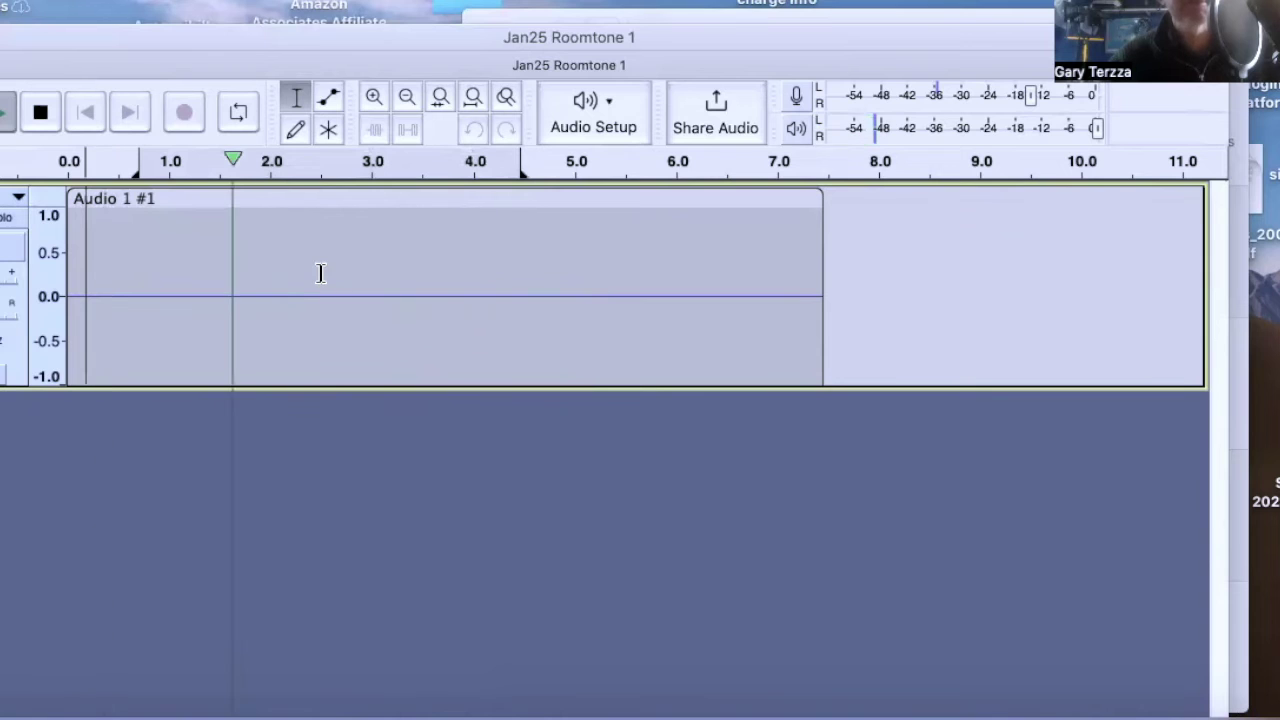
key("space")
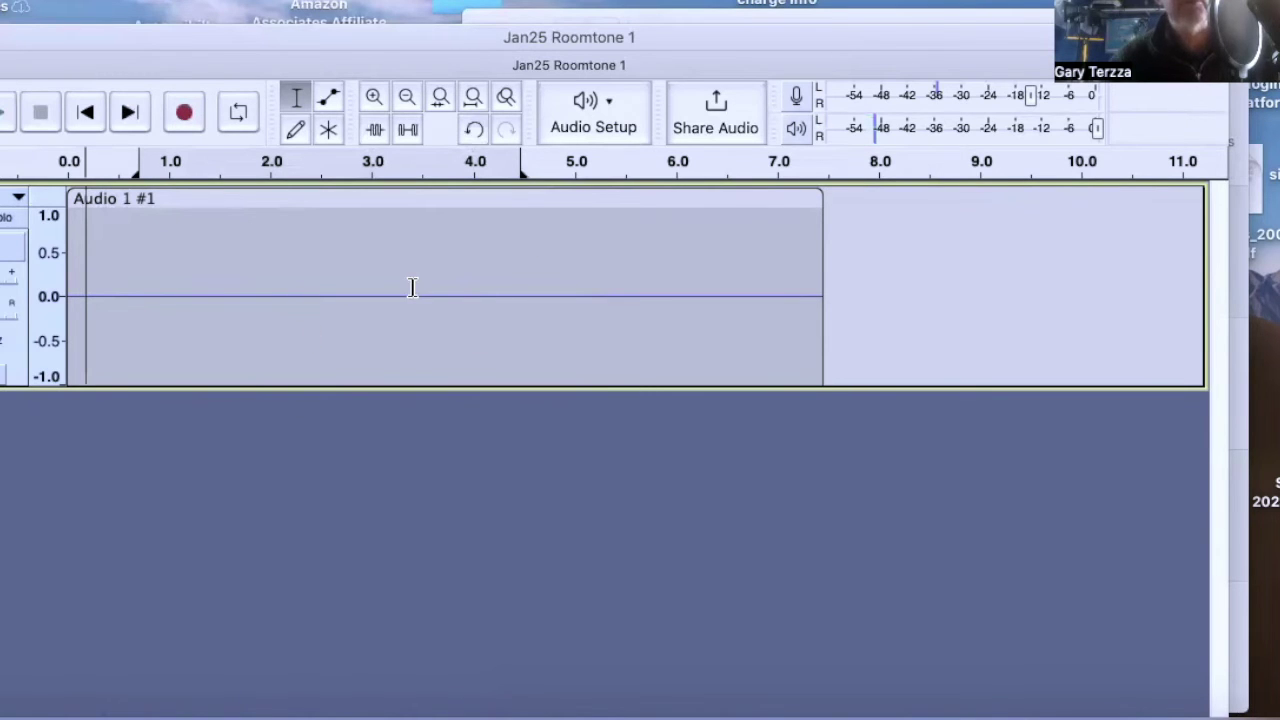
left_click(76, 294)
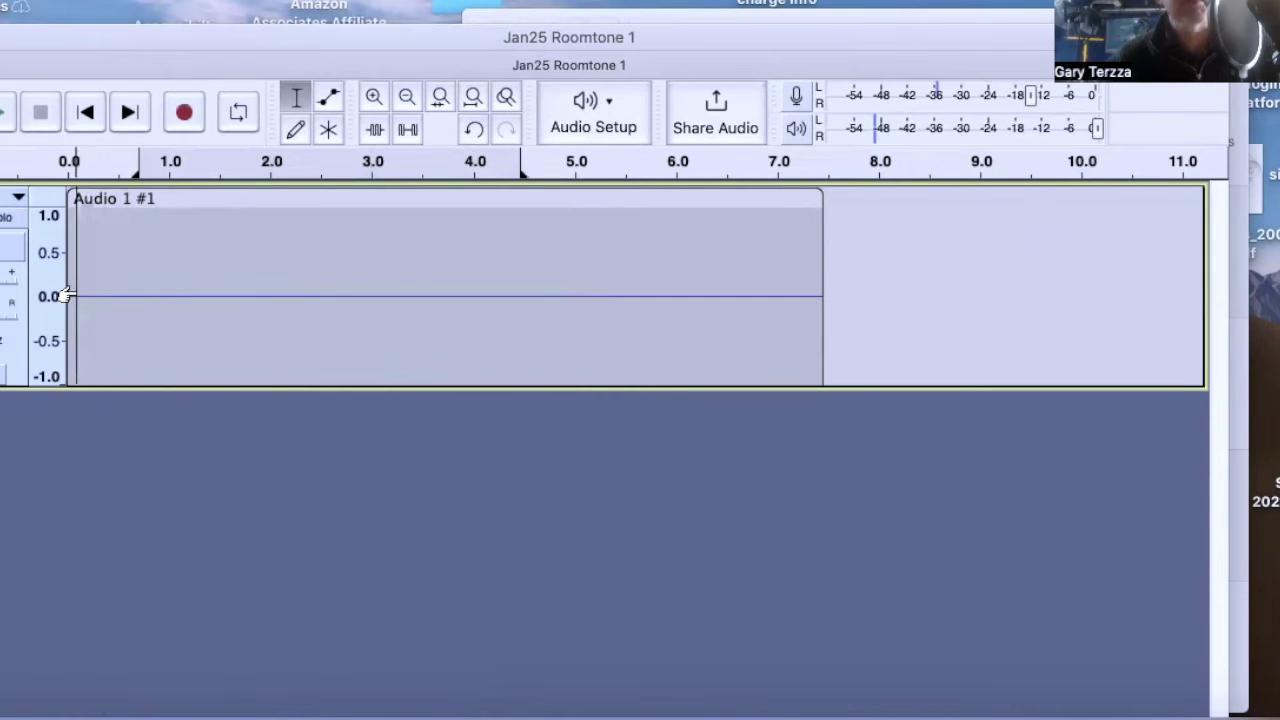
key("space")
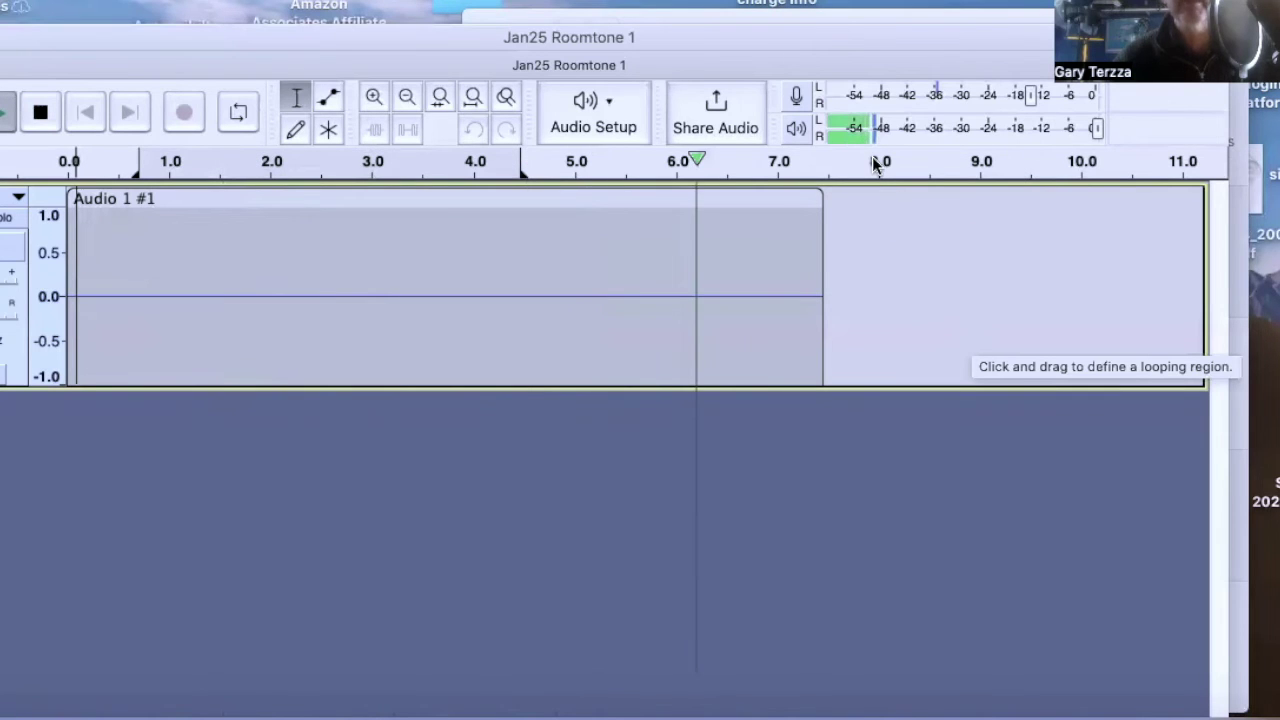
Stop playback once the near-flat room-tone clip has played past 6 seconds
key("space")
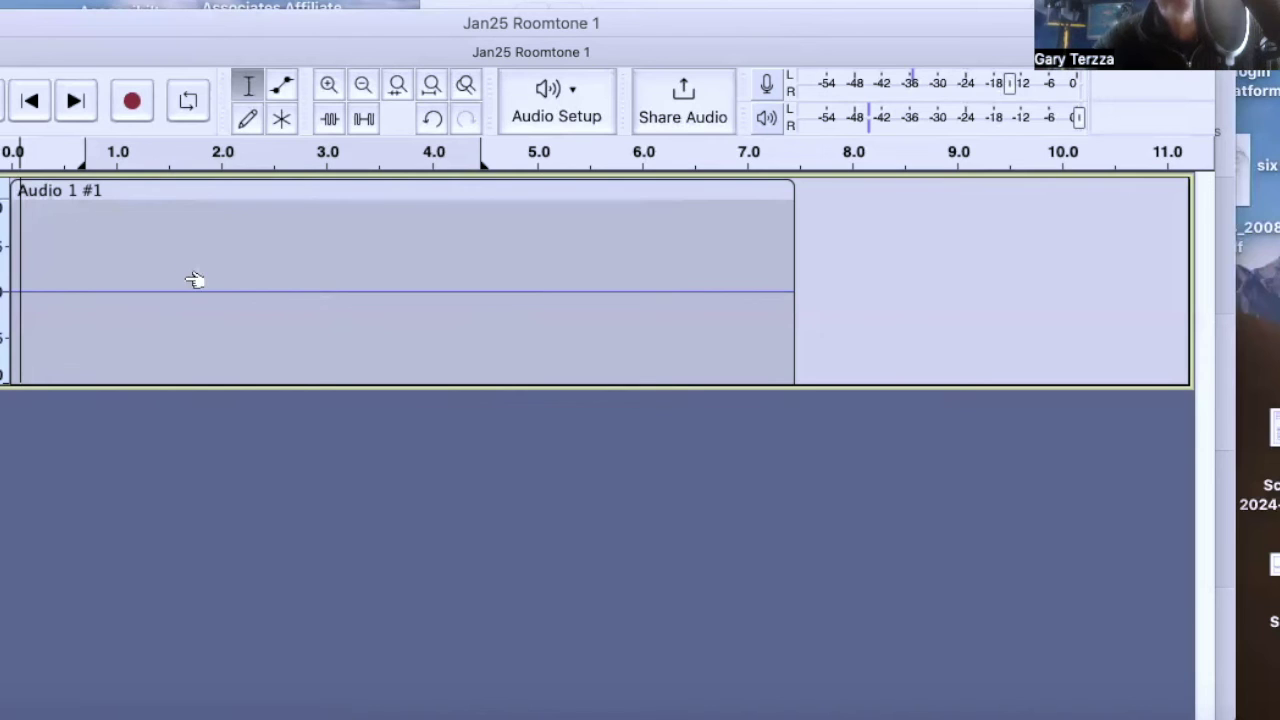
left_click_drag(308, 280, 186, 280)
key("space")
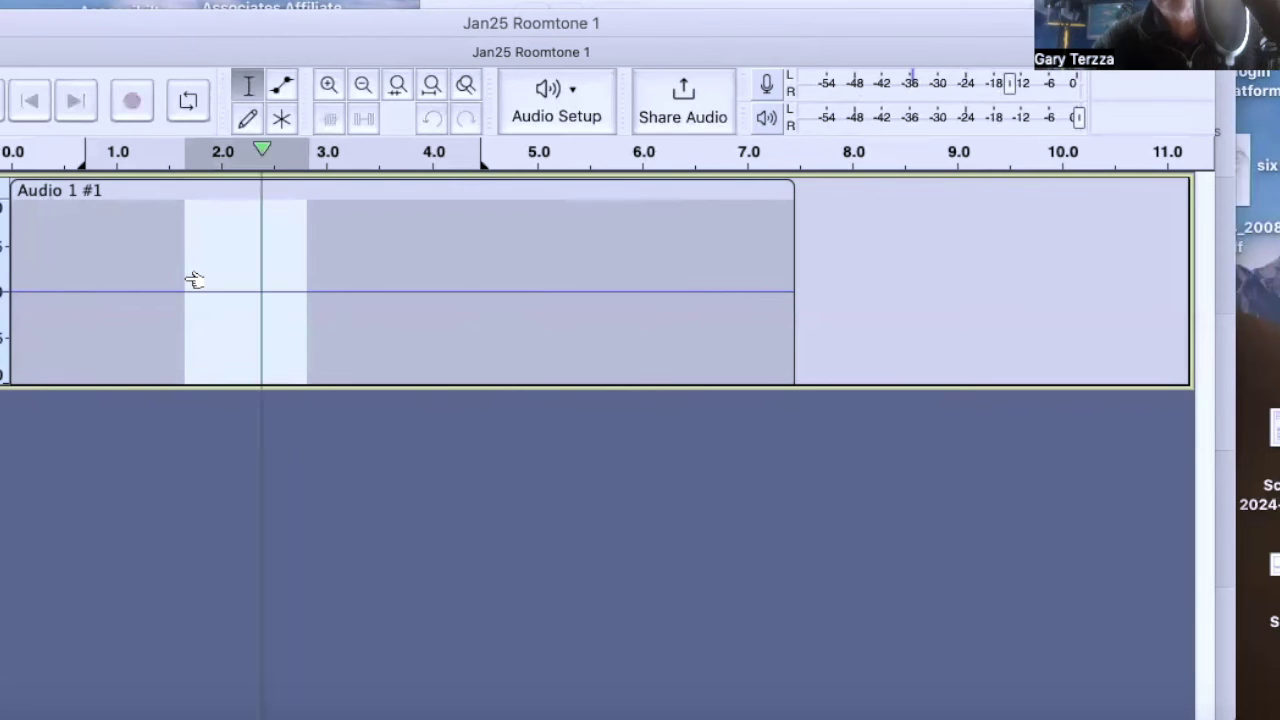
left_click(113, 290)
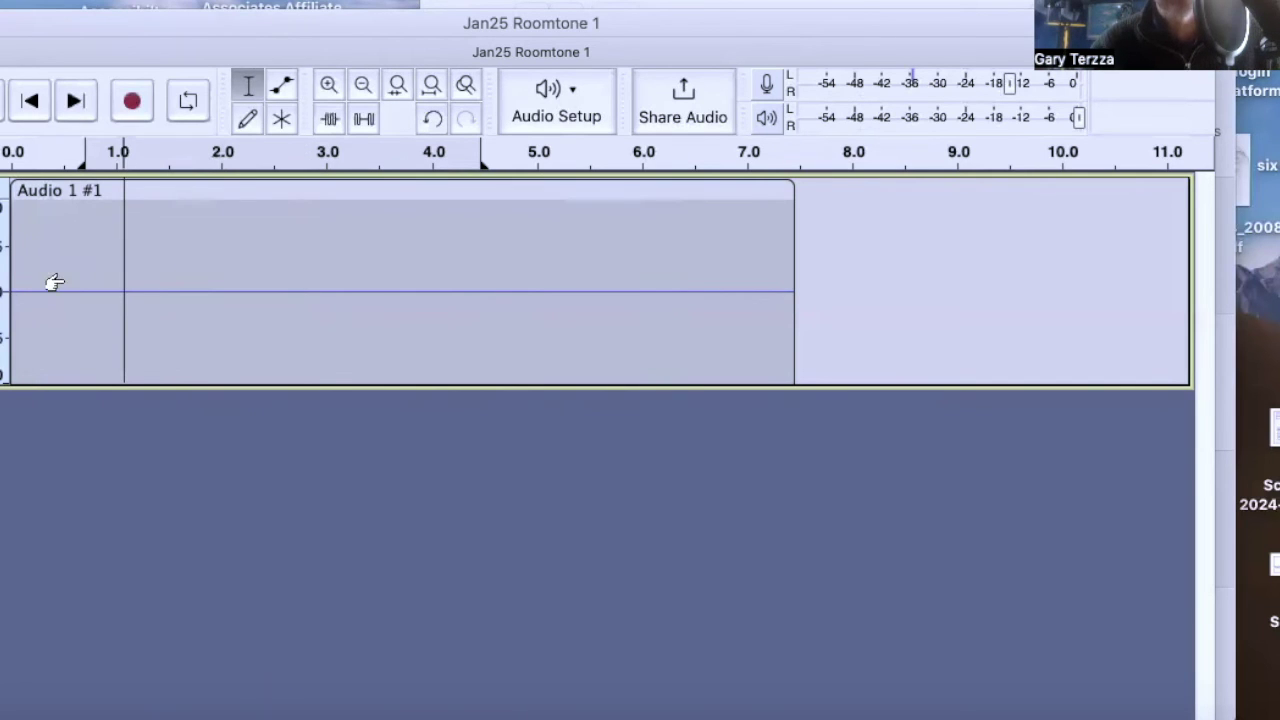
left_click(53, 283)
key("space")
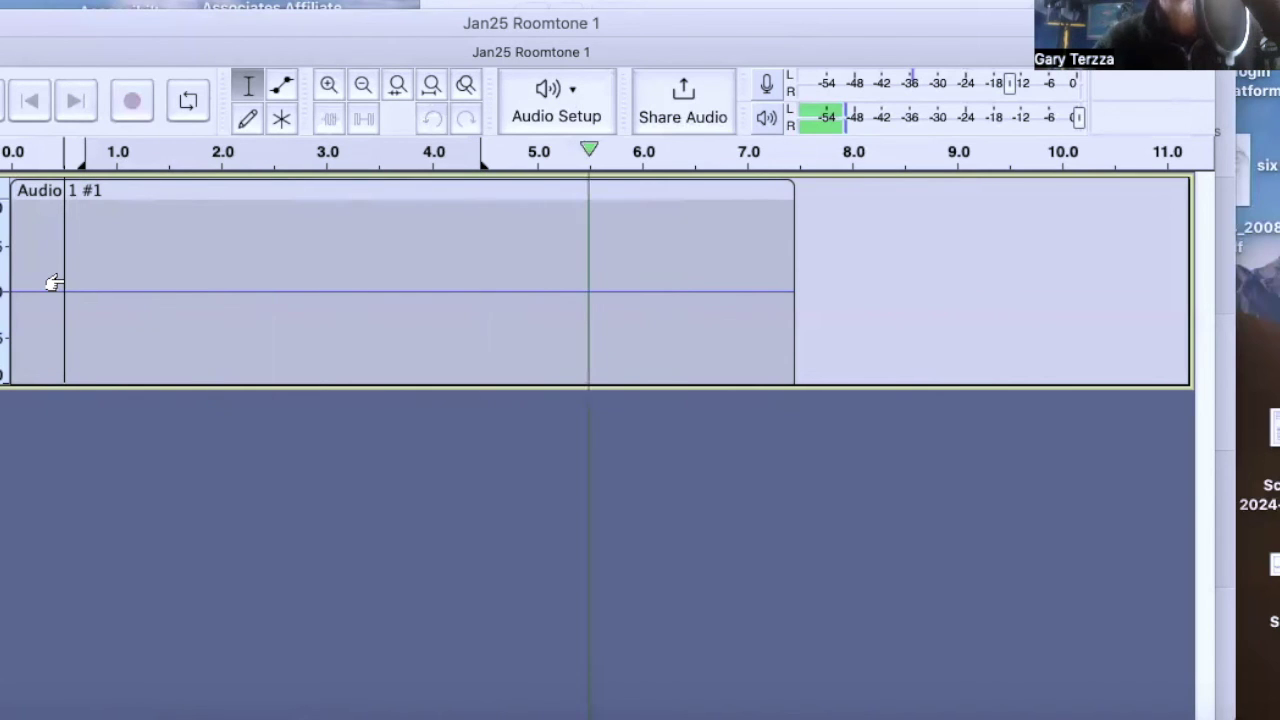
key("space")
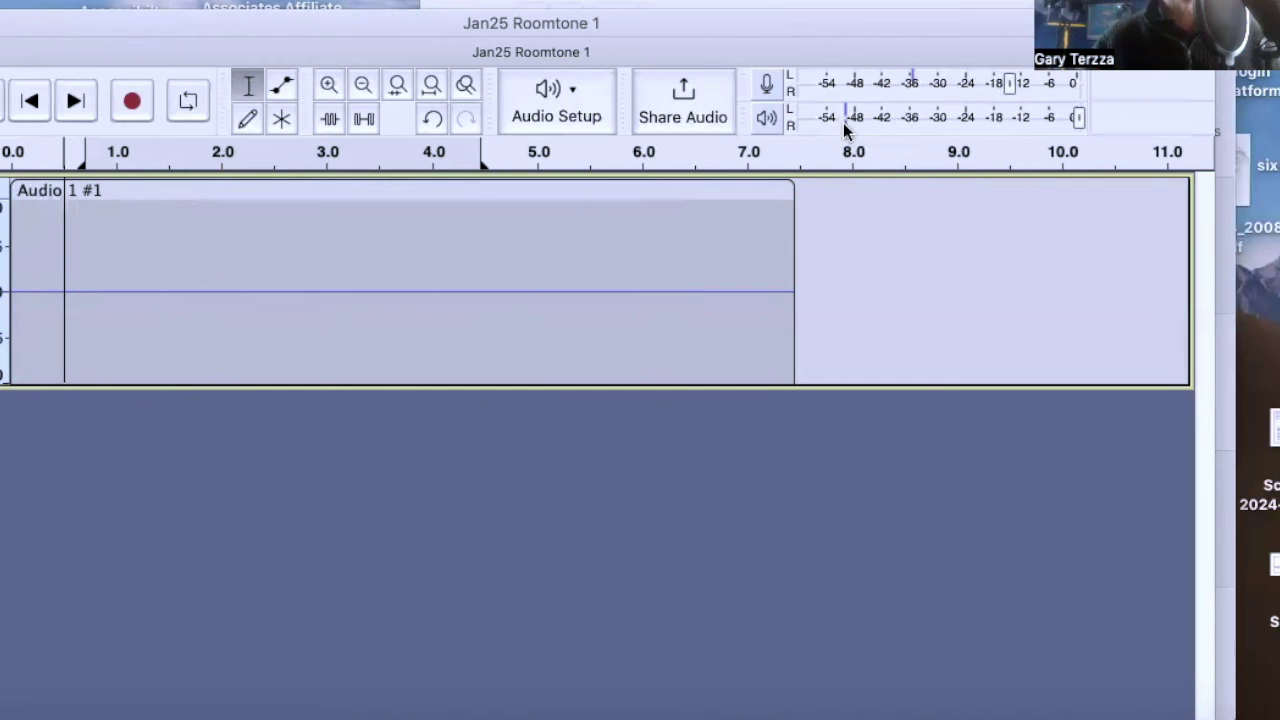